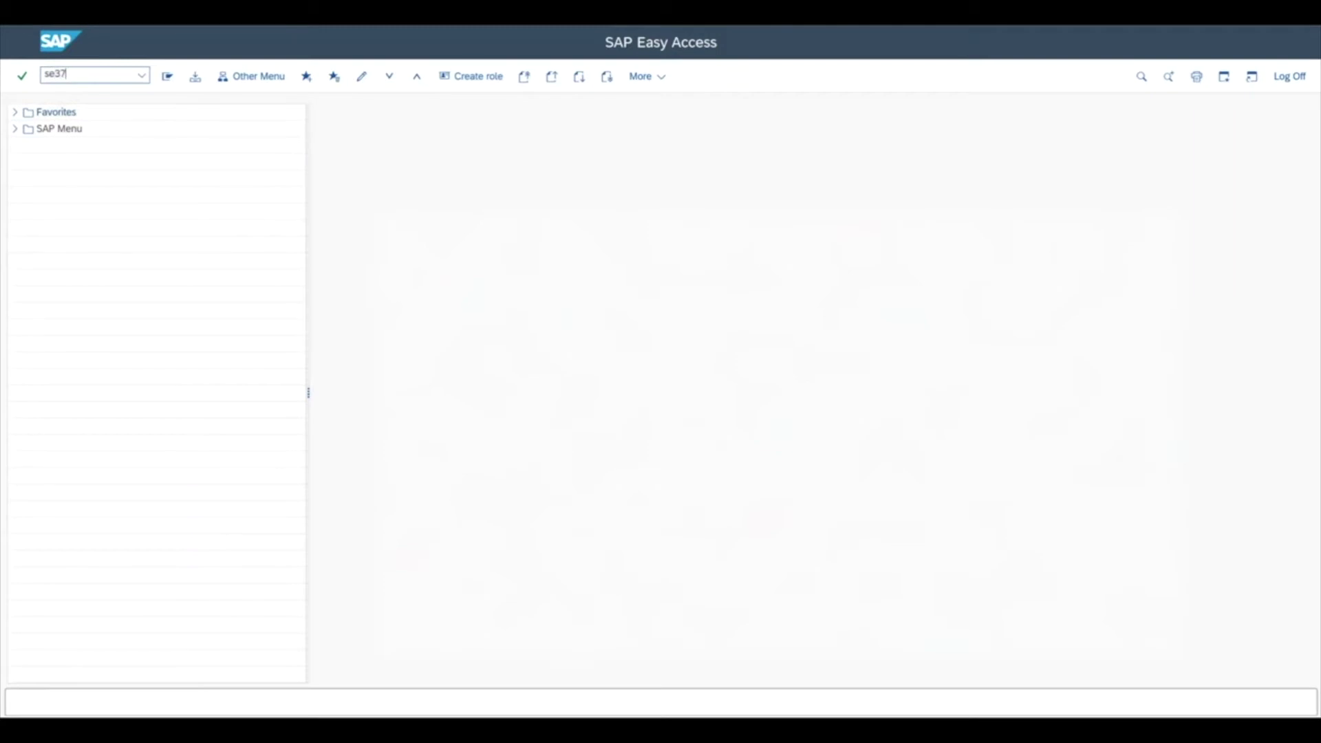
- In SE37, choose BAPI_PO_CREATE1 from the input history and open its test screen
{"action": "key", "text": "Return"}
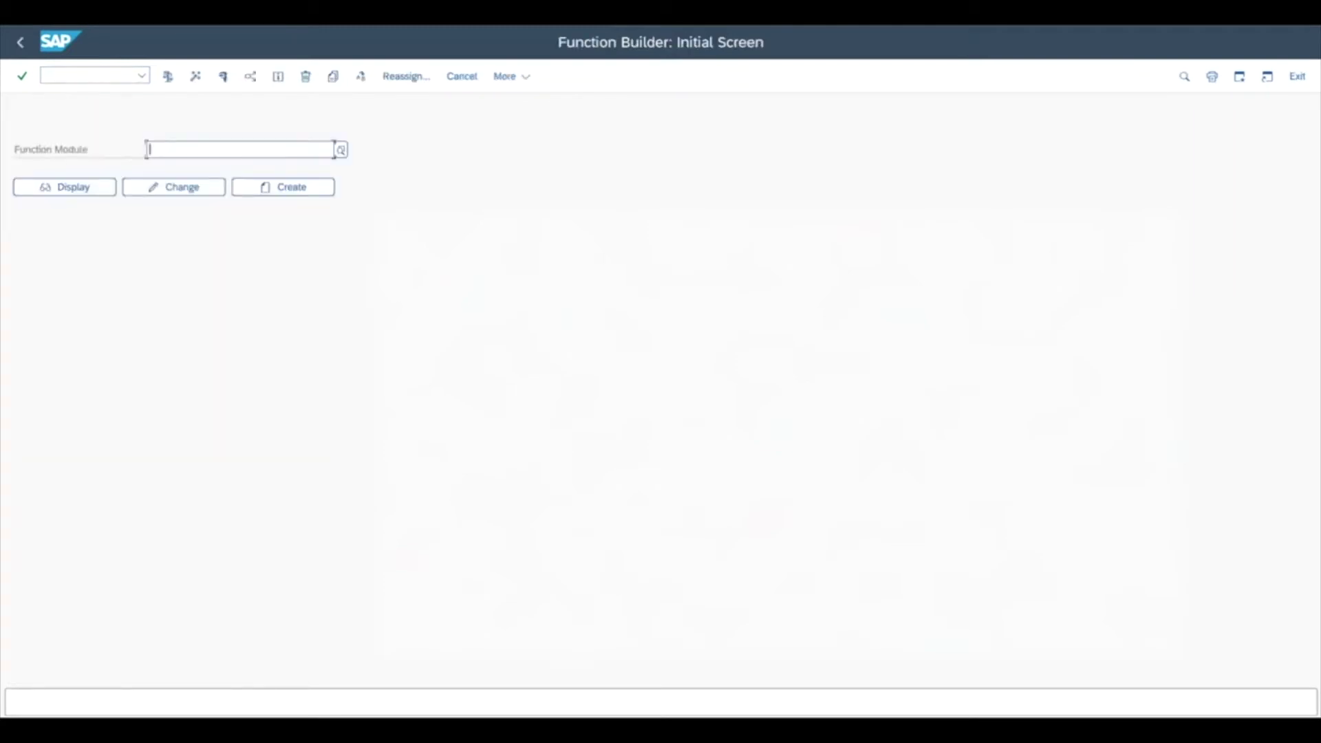
{"action": "left_click", "coordinate": [251, 170]}
{"action": "left_click_drag", "start_coordinate": [269, 153], "coordinate": [126, 147]}
{"action": "left_click", "coordinate": [281, 152]}
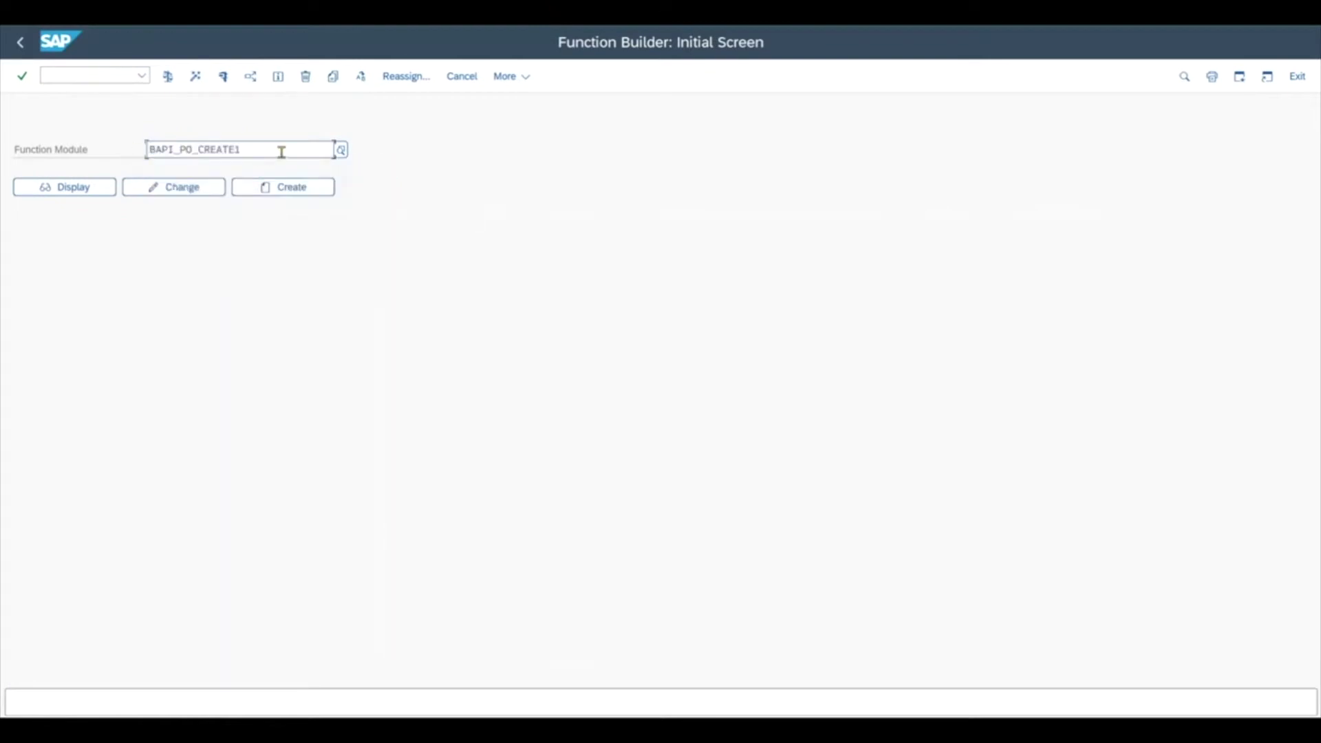
{"action": "left_click", "coordinate": [222, 78]}
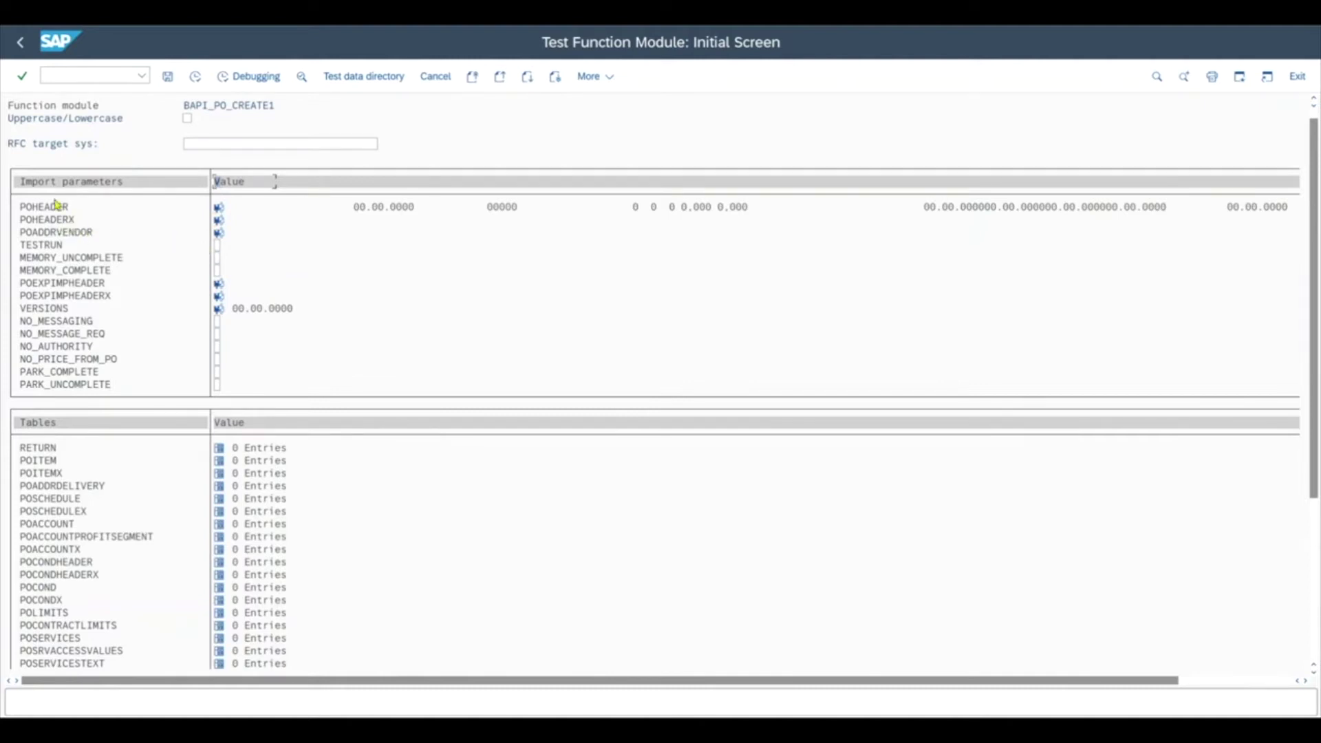
- Open the POHEADER structure as a single-entry vertical form
{"action": "left_click", "coordinate": [218, 207]}
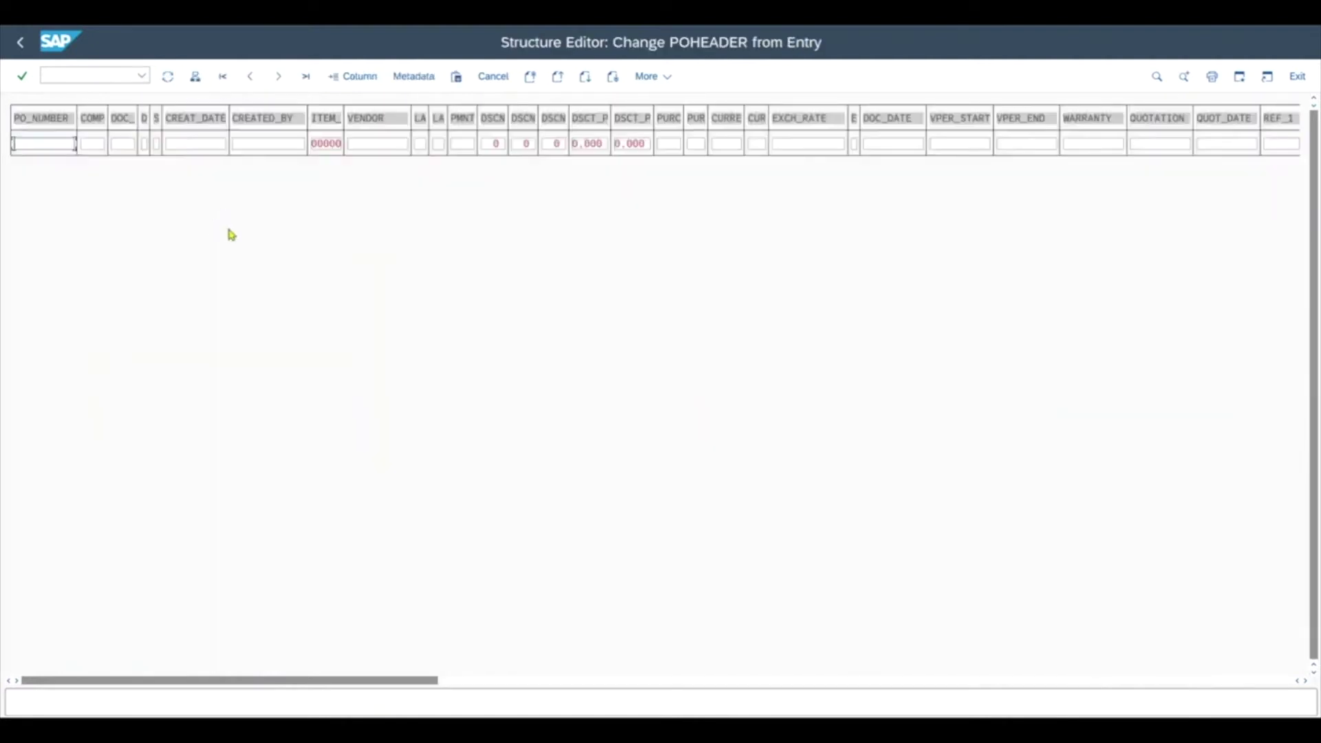
{"action": "left_click_drag", "start_coordinate": [257, 684], "coordinate": [188, 481]}
{"action": "left_click", "coordinate": [259, 144]}
{"action": "left_click", "coordinate": [197, 77]}
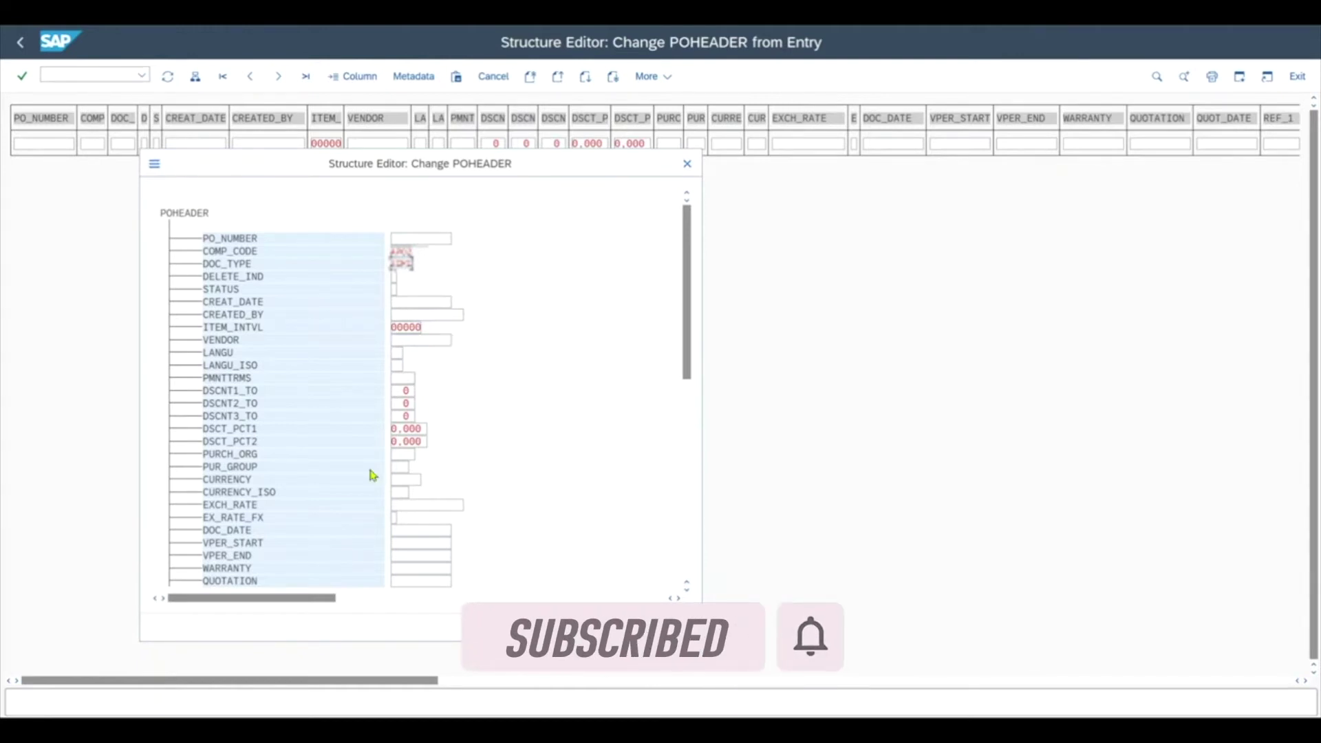
- Fill POHEADER with the vendor, payment terms 0001, purchasing org 0002, group 001, currency EUR
{"action": "left_click", "coordinate": [441, 342]}
{"action": "key", "text": "ctrl+v"}
{"action": "left_click", "coordinate": [399, 378]}
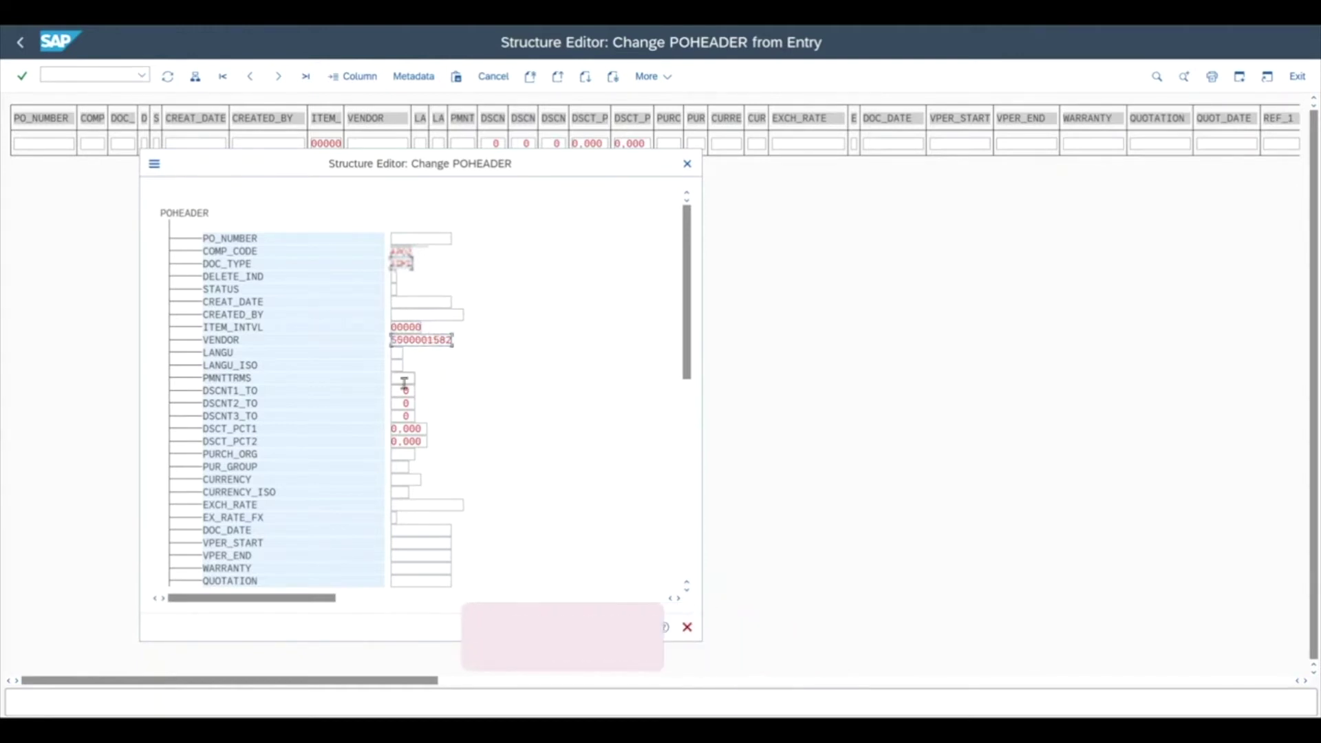
{"action": "type", "text": "0001"}
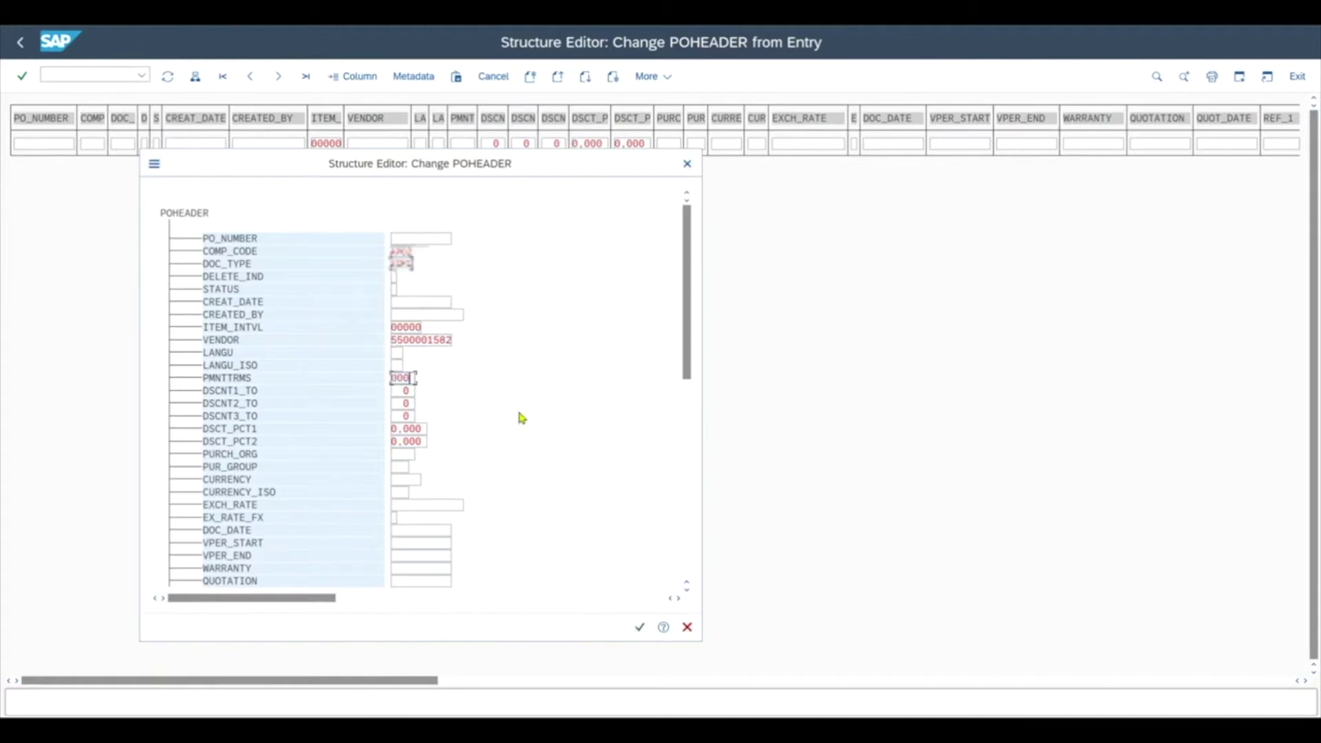
{"action": "left_click", "coordinate": [402, 454]}
{"action": "type", "text": "0002"}
{"action": "key", "text": "Tab"}
{"action": "type", "text": "001"}
{"action": "key", "text": "Tab"}
{"action": "type", "text": "EUR"}
{"action": "left_click", "coordinate": [640, 627]}
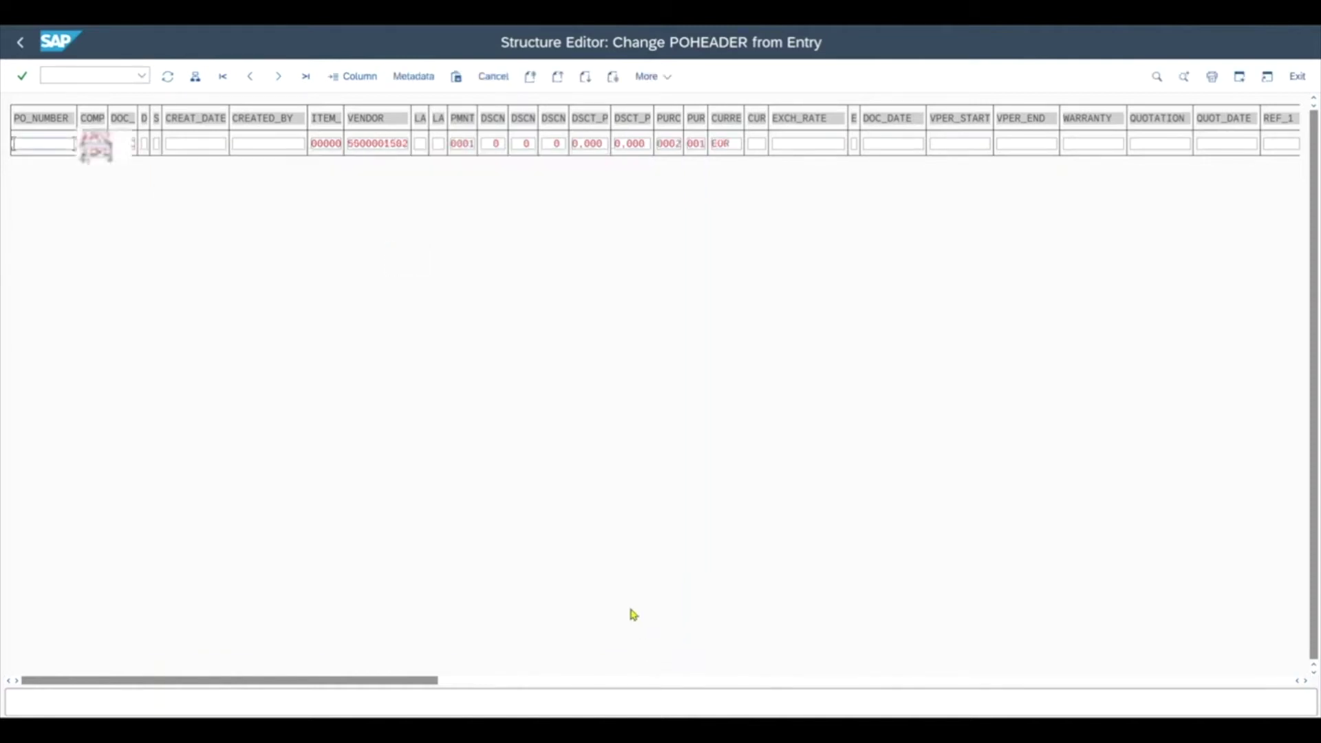
- Return to the test screen and open POHEADERX as a vertical form
{"action": "left_click", "coordinate": [19, 43]}
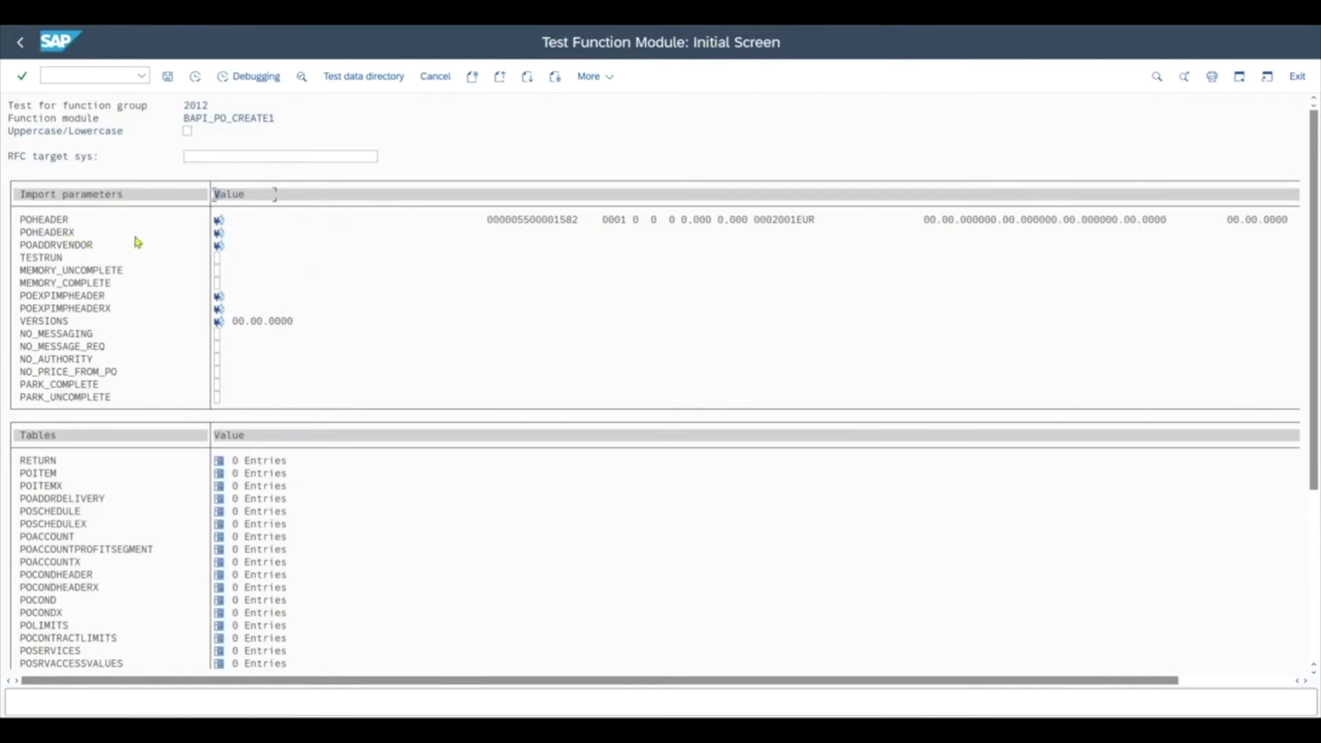
{"action": "left_click", "coordinate": [220, 234]}
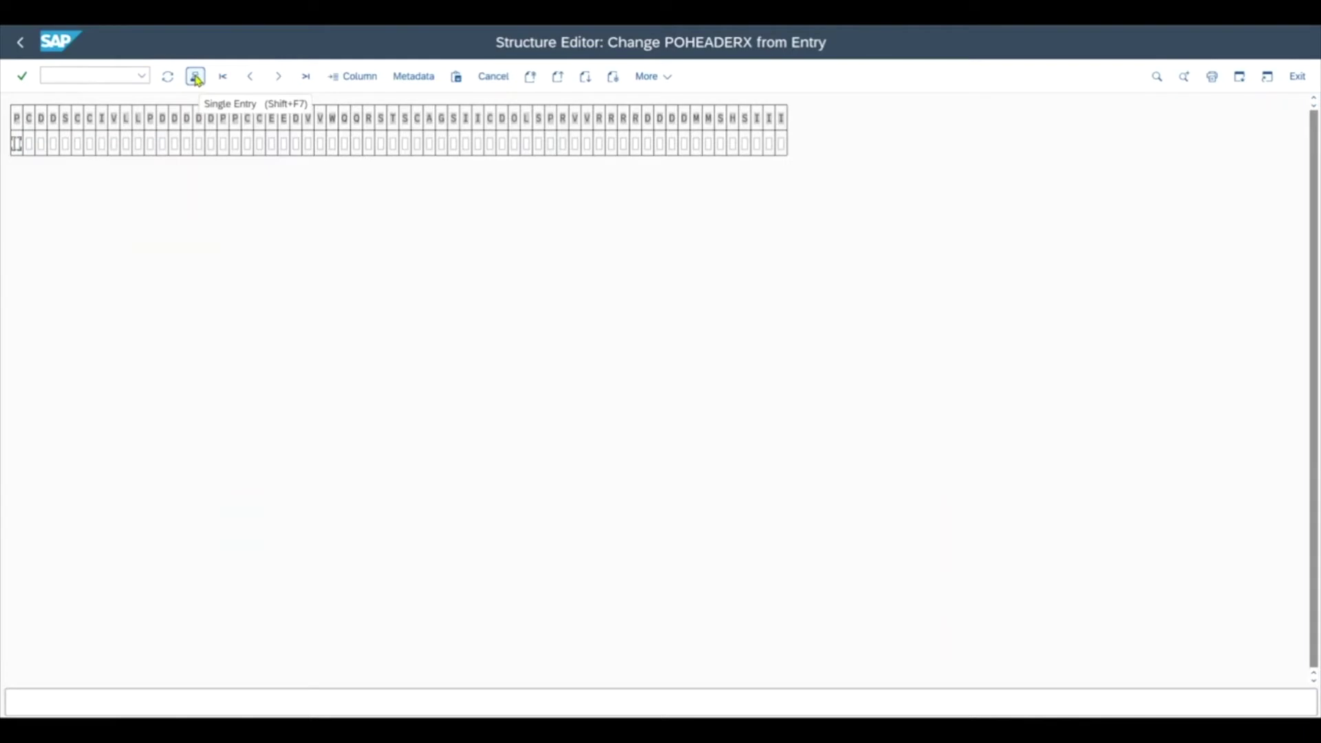
{"action": "left_click", "coordinate": [196, 77]}
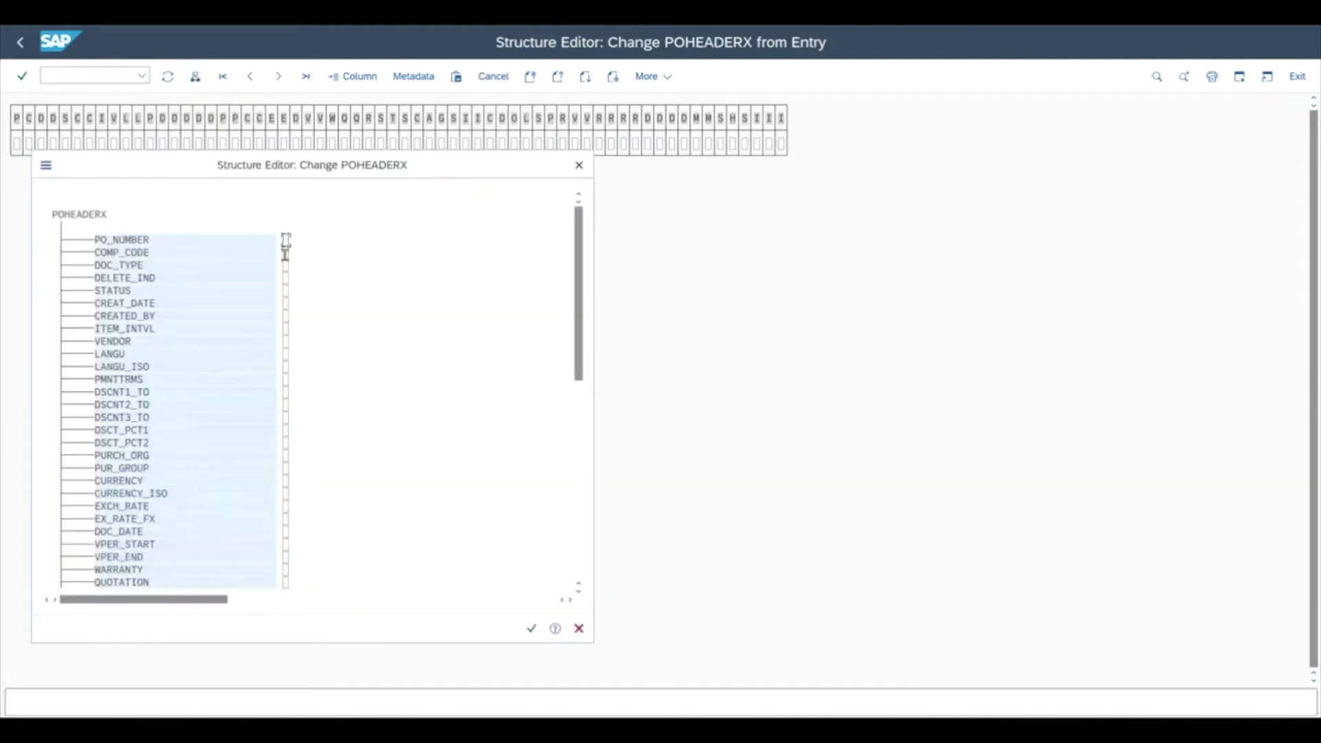
{"action": "type", "text": "XX"}
- Flag company code, document type, vendor, payment terms, purchasing org, group and currency with X
{"action": "left_click", "coordinate": [286, 342]}
{"action": "type", "text": "X"}
{"action": "left_click", "coordinate": [285, 379]}
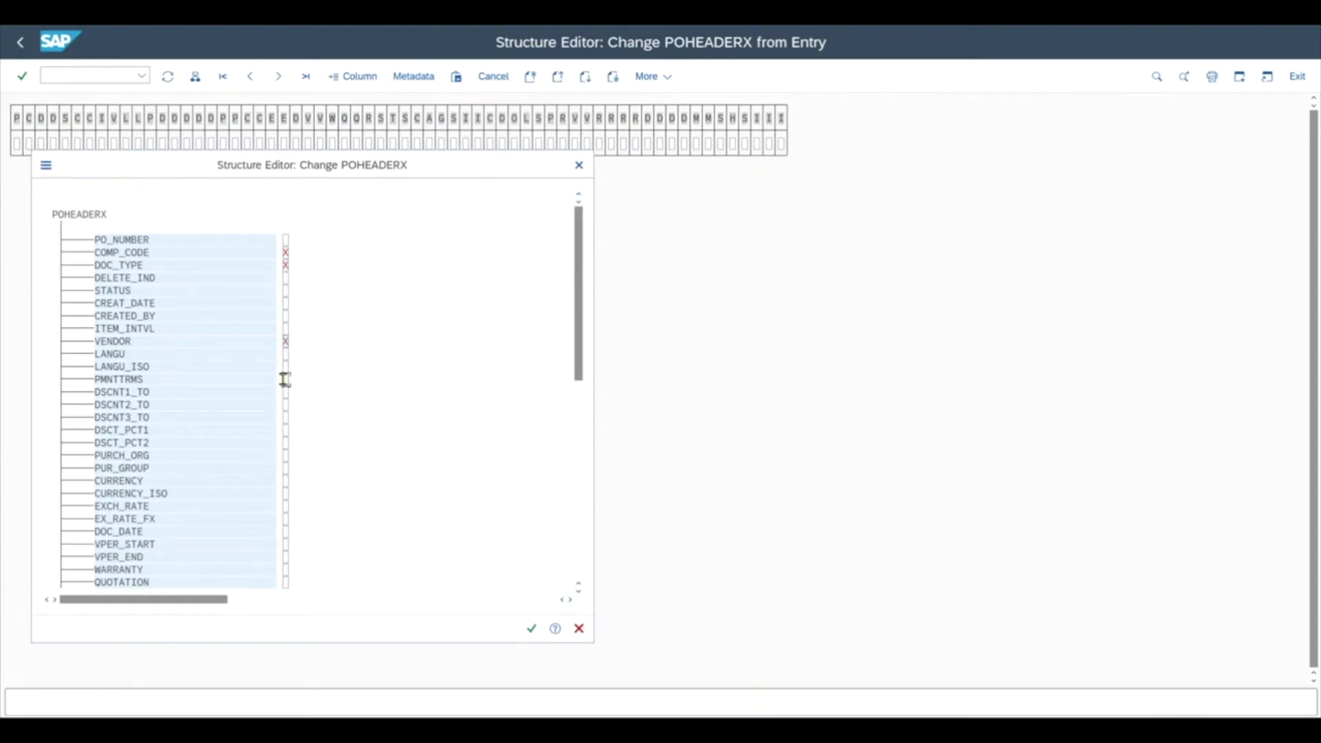
{"action": "type", "text": "X"}
{"action": "left_click", "coordinate": [286, 457]}
{"action": "type", "text": "XX"}
{"action": "type", "text": "X"}
{"action": "left_click", "coordinate": [285, 330]}
{"action": "type", "text": "X"}
{"action": "left_click", "coordinate": [531, 629]}
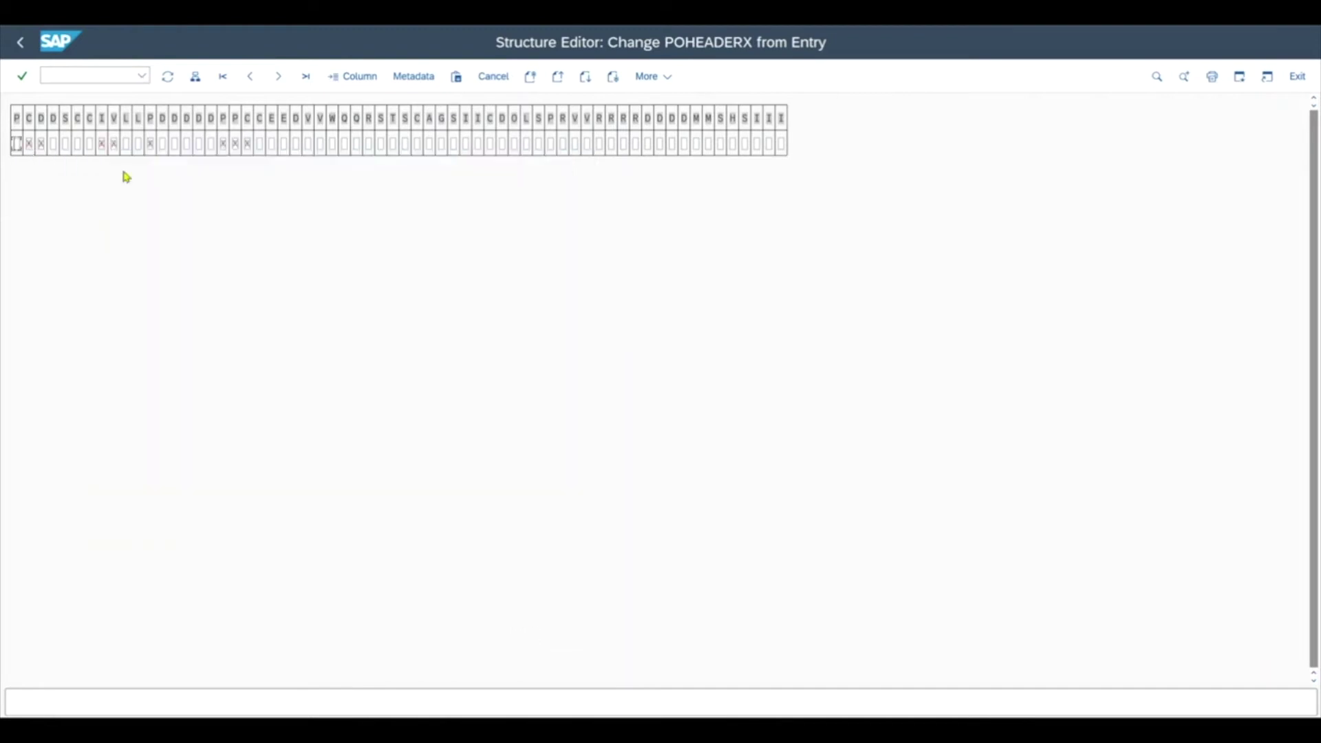
- Enter POITEM item 00001 TEST1: plant 0001, material group 000001, 1.000 PC, price 10, tax V0
{"action": "left_click", "coordinate": [20, 48]}
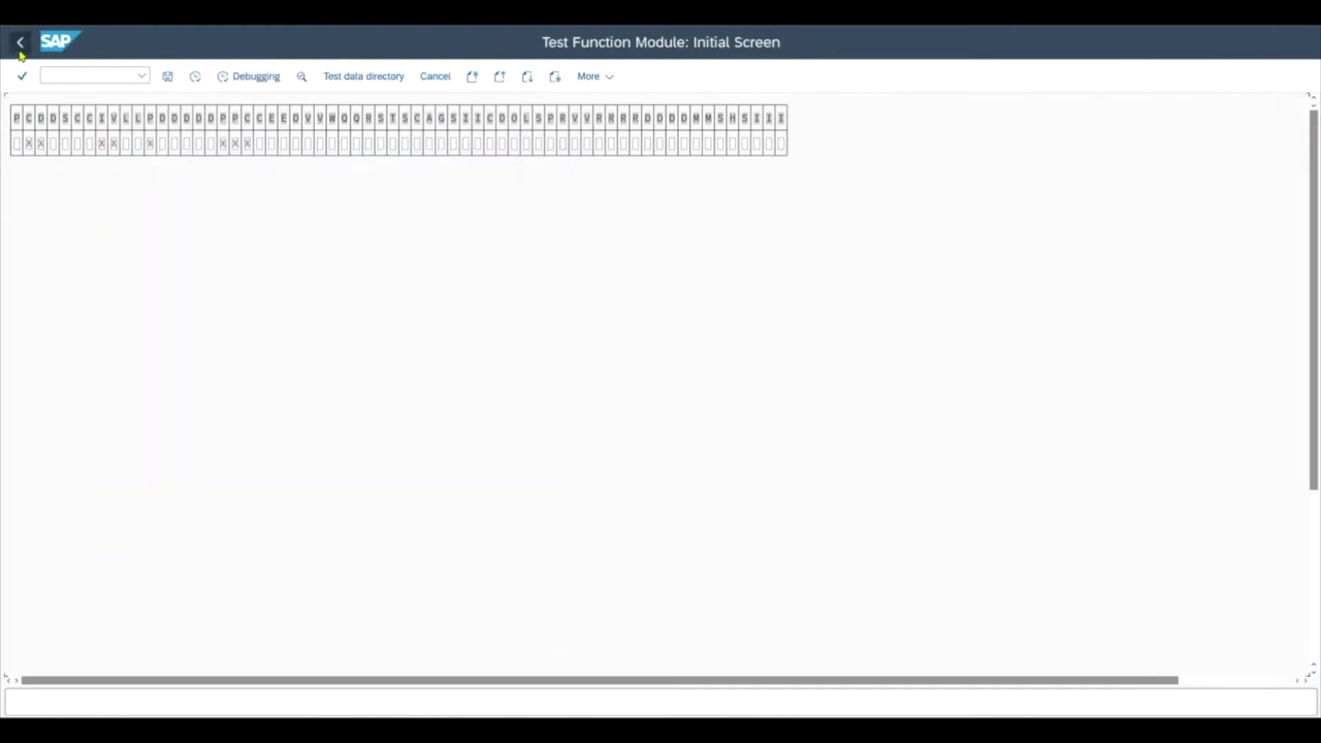
{"action": "scroll", "coordinate": [164, 487], "scroll_direction": "down", "scroll_amount": 2}
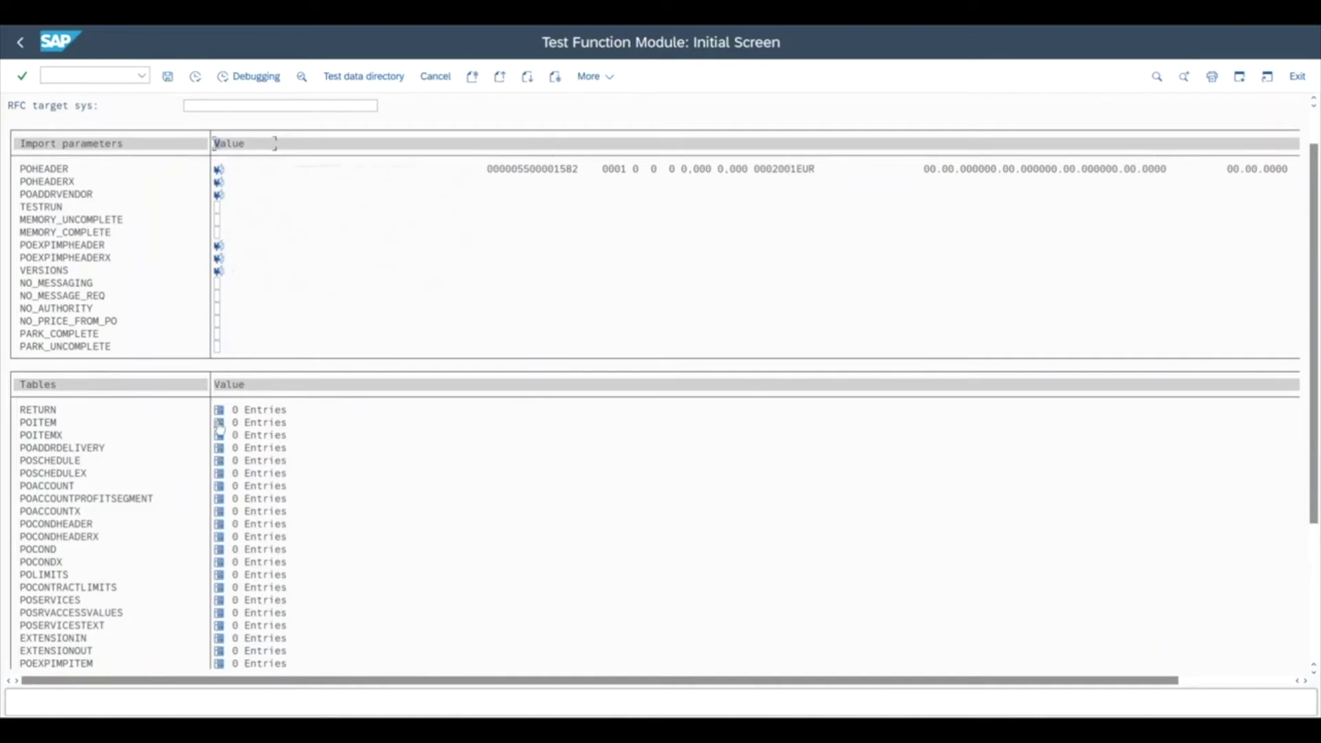
{"action": "left_click", "coordinate": [218, 424]}
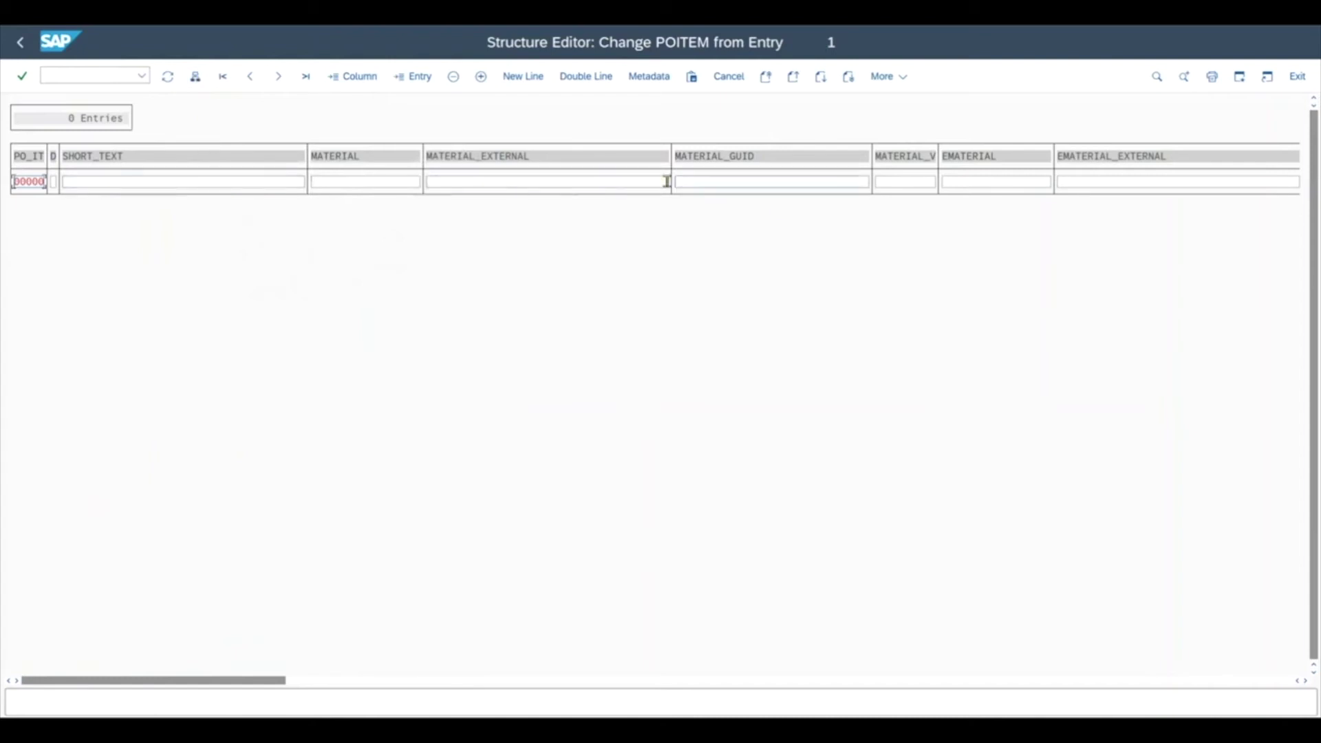
{"action": "left_click", "coordinate": [196, 78]}
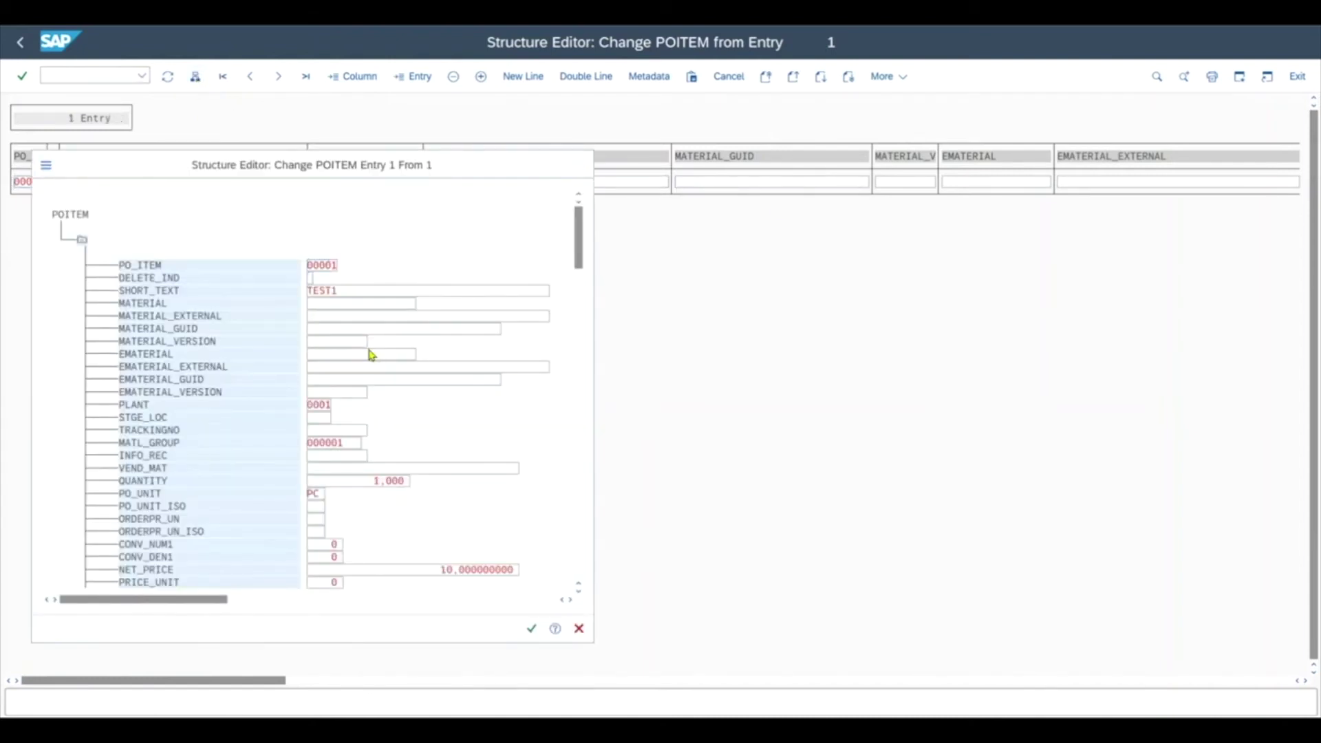
{"action": "scroll", "coordinate": [358, 337], "scroll_direction": "down", "scroll_amount": 1}
{"action": "left_click", "coordinate": [349, 316]}
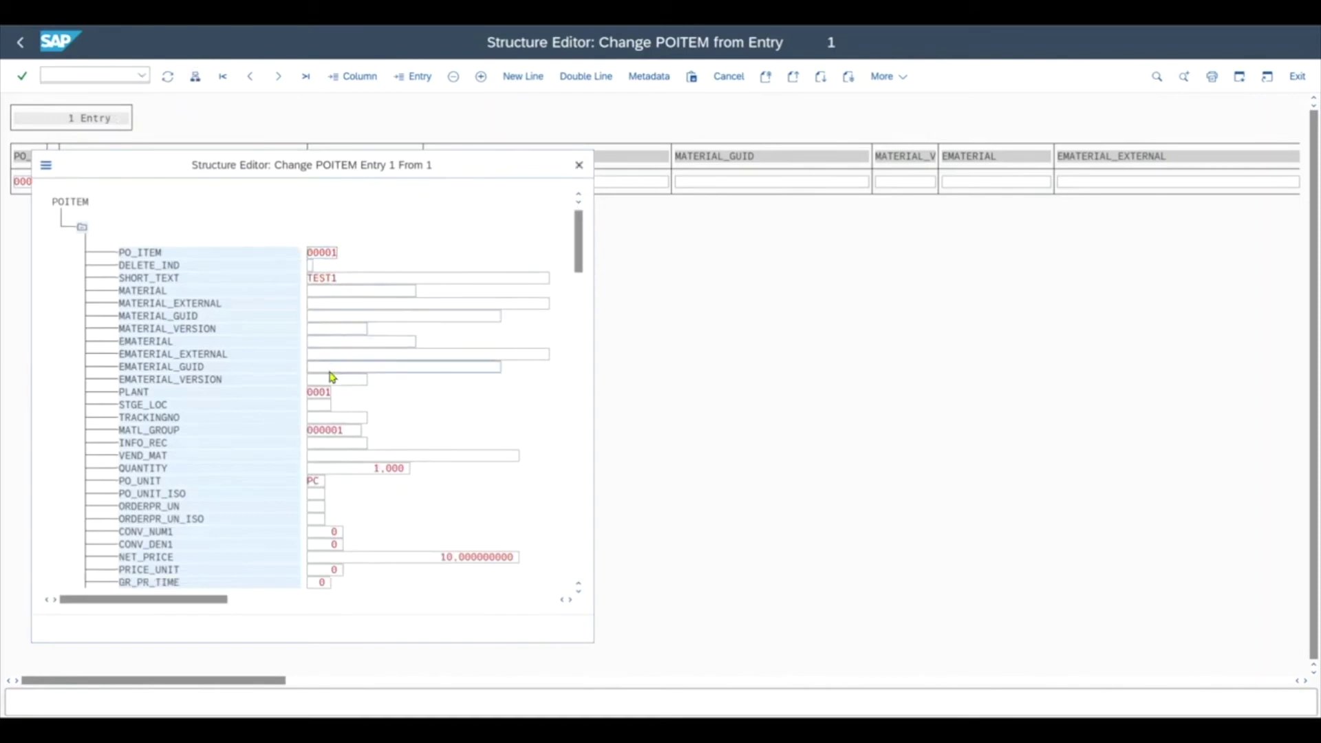
{"action": "scroll", "coordinate": [331, 378], "scroll_direction": "down", "scroll_amount": 2}
{"action": "scroll", "coordinate": [333, 377], "scroll_direction": "down", "scroll_amount": 2}
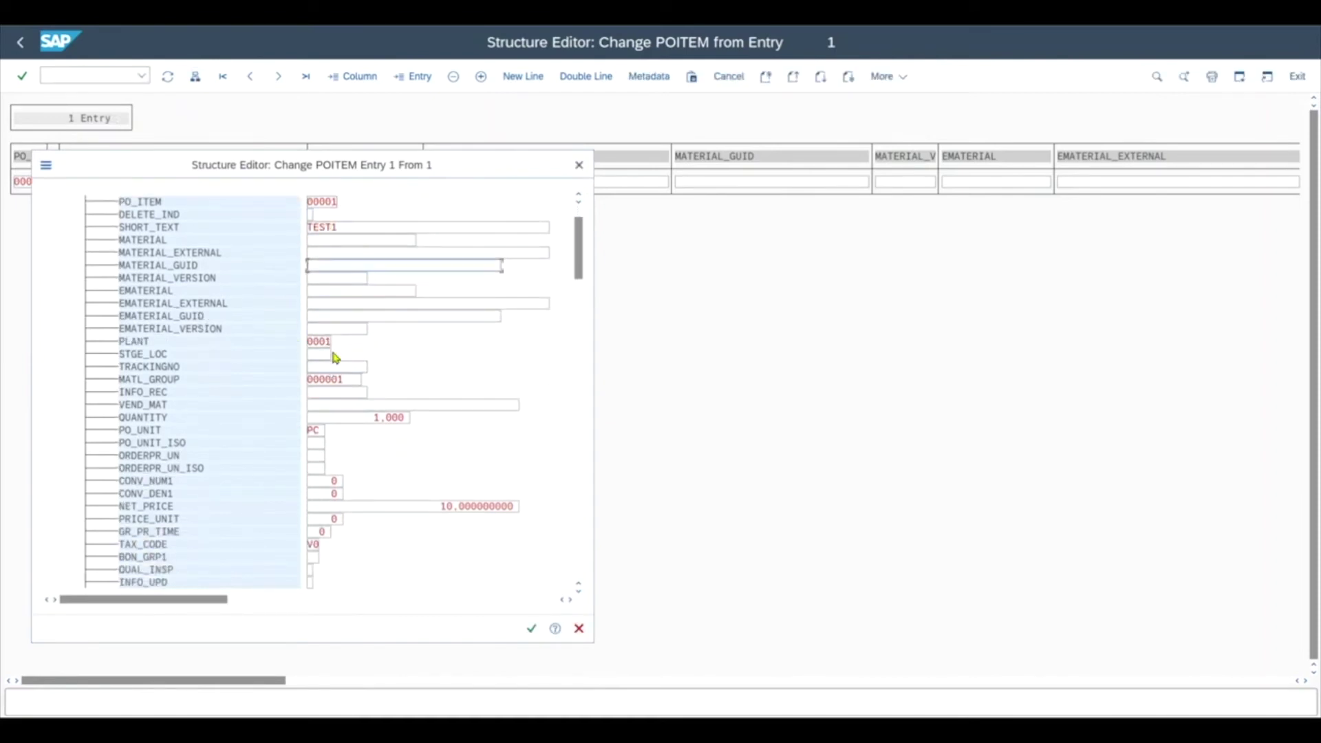
{"action": "left_click", "coordinate": [531, 629]}
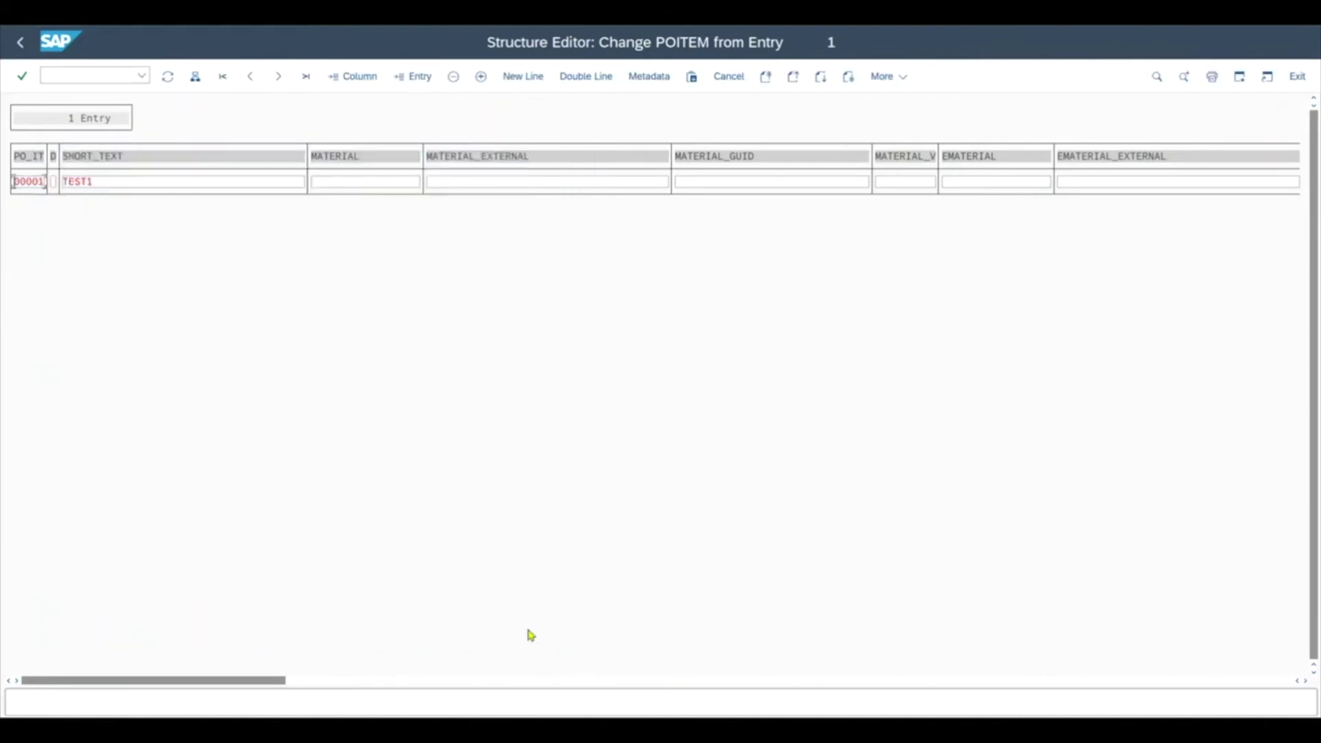
- In POITEMX, flag item 00001's short text, plant, material group, quantity, unit and net price
{"action": "left_click", "coordinate": [22, 44]}
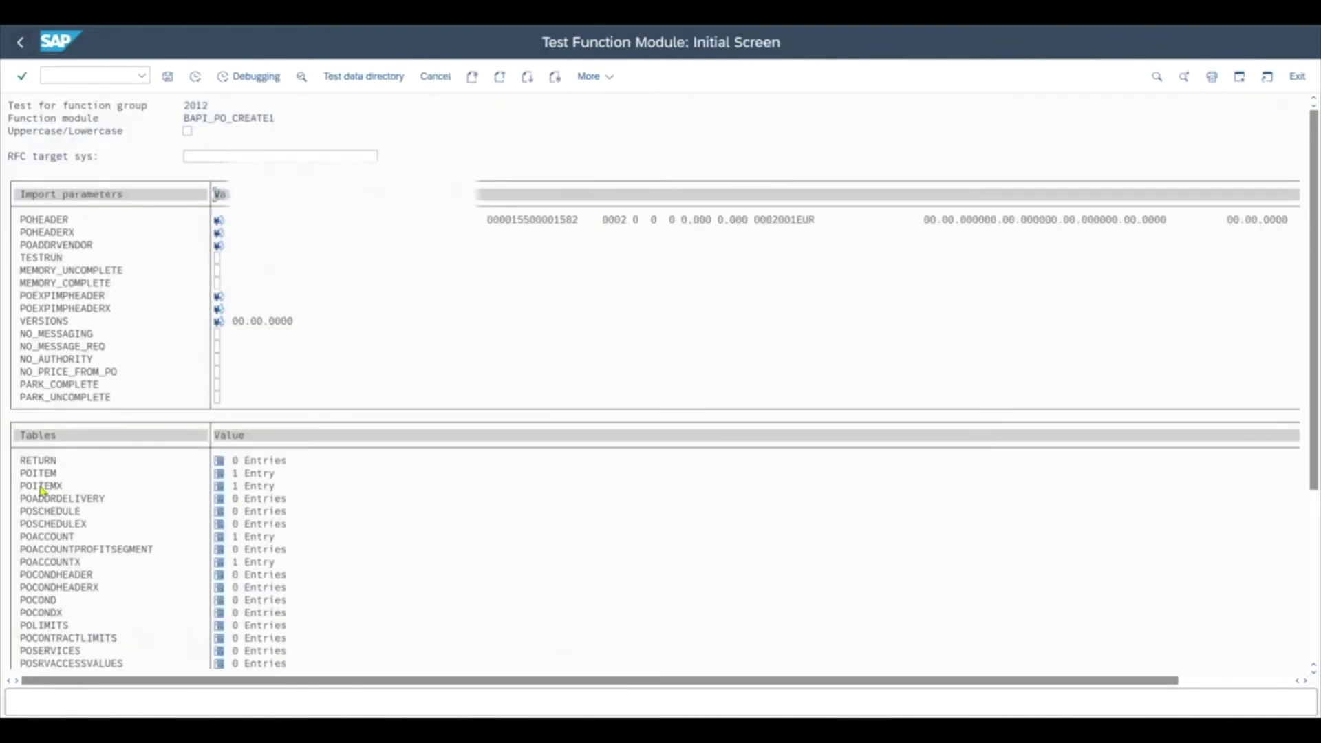
{"action": "left_click", "coordinate": [219, 487]}
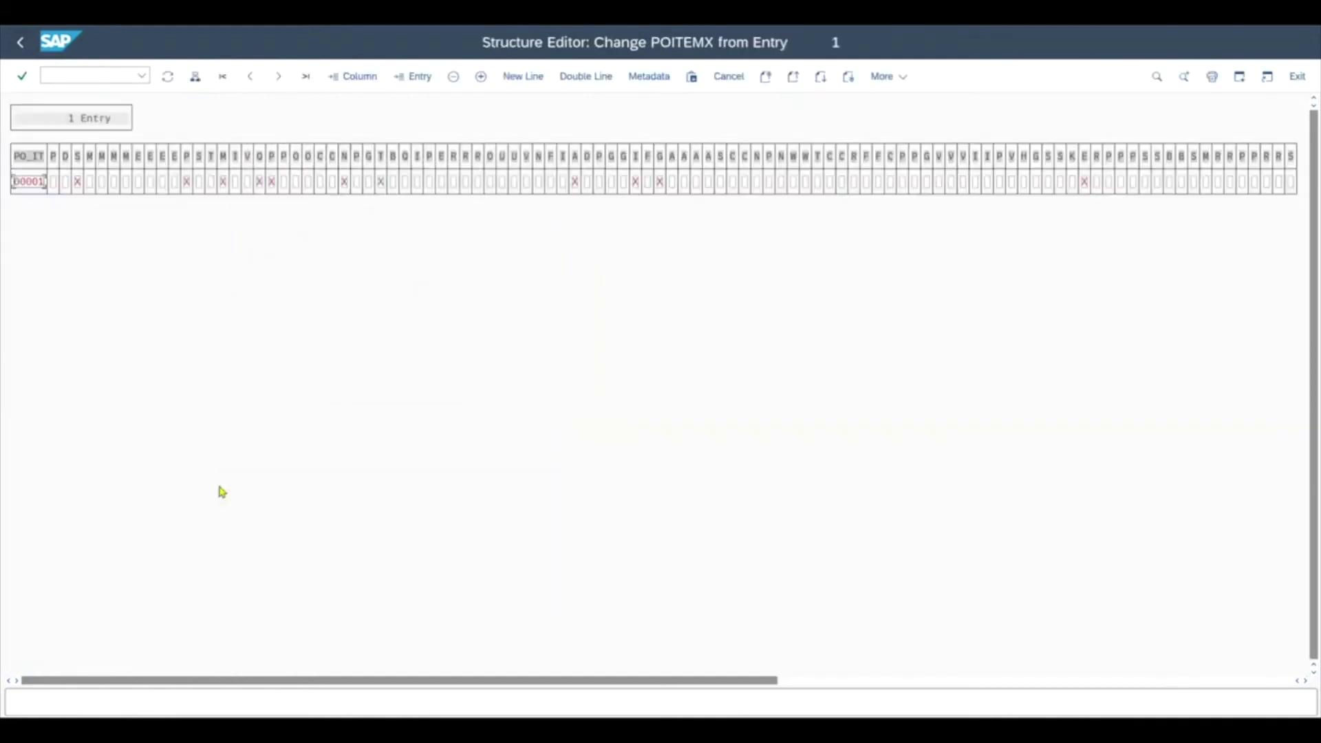
{"action": "left_click", "coordinate": [195, 76]}
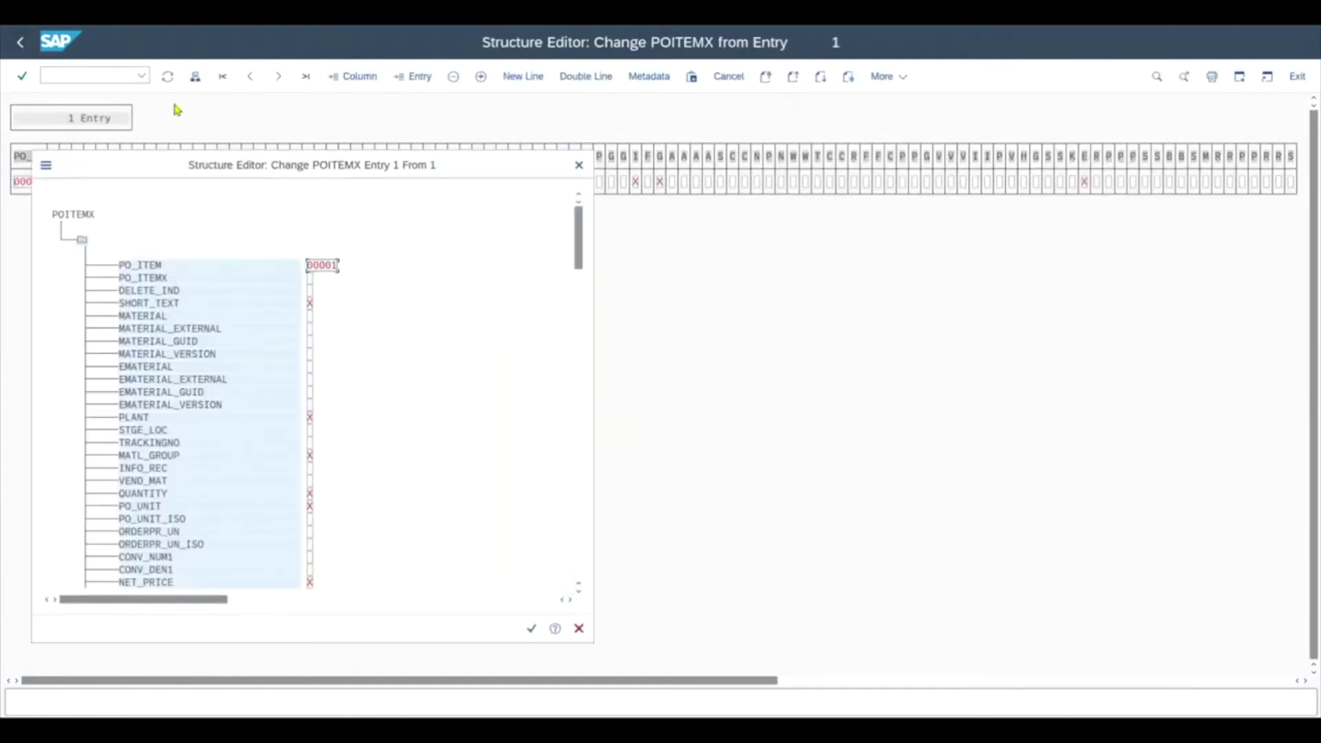
{"action": "left_click", "coordinate": [310, 303]}
{"action": "type", "text": "X"}
{"action": "left_click", "coordinate": [311, 417]}
{"action": "left_click", "coordinate": [579, 165]}
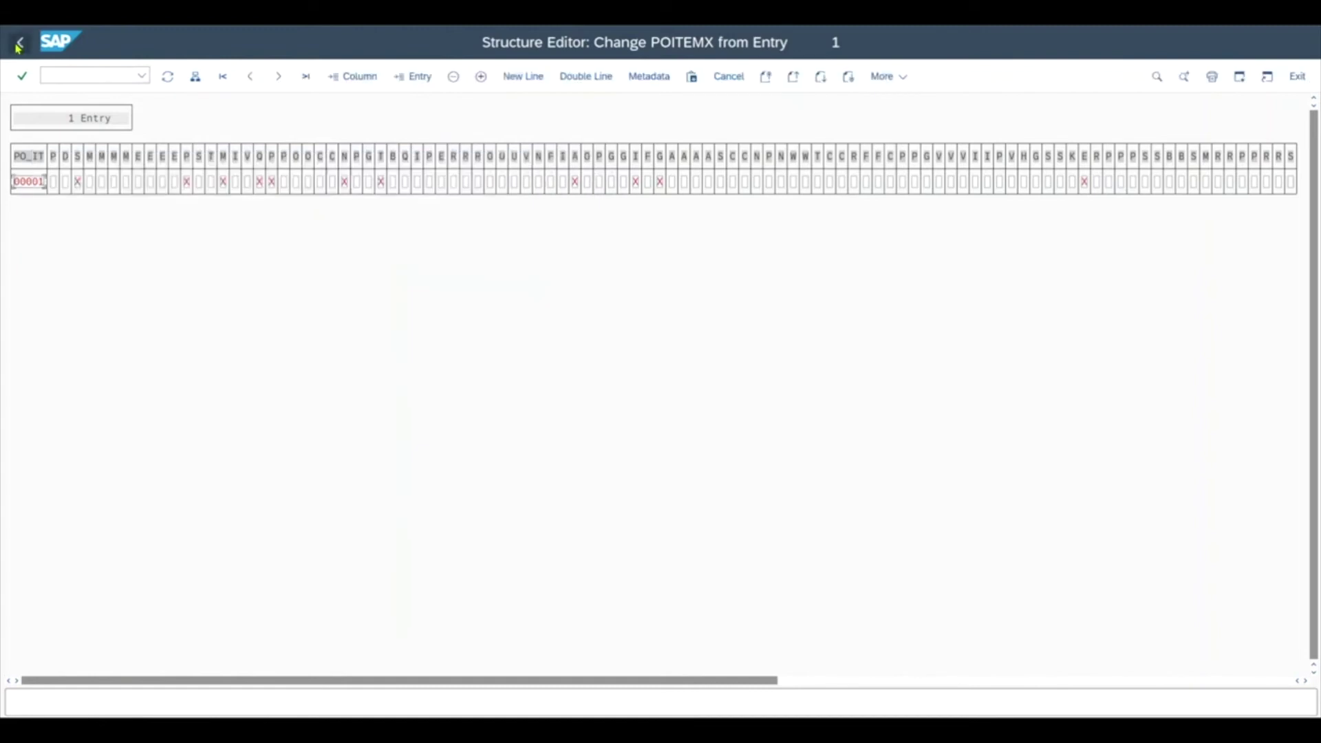
- Check that POITEM, POITEMX, POACCOUNT and POACCOUNTX each hold 1 entry on the test screen
{"action": "left_click", "coordinate": [20, 42]}
{"action": "scroll", "coordinate": [132, 474], "scroll_direction": "down", "scroll_amount": 3}
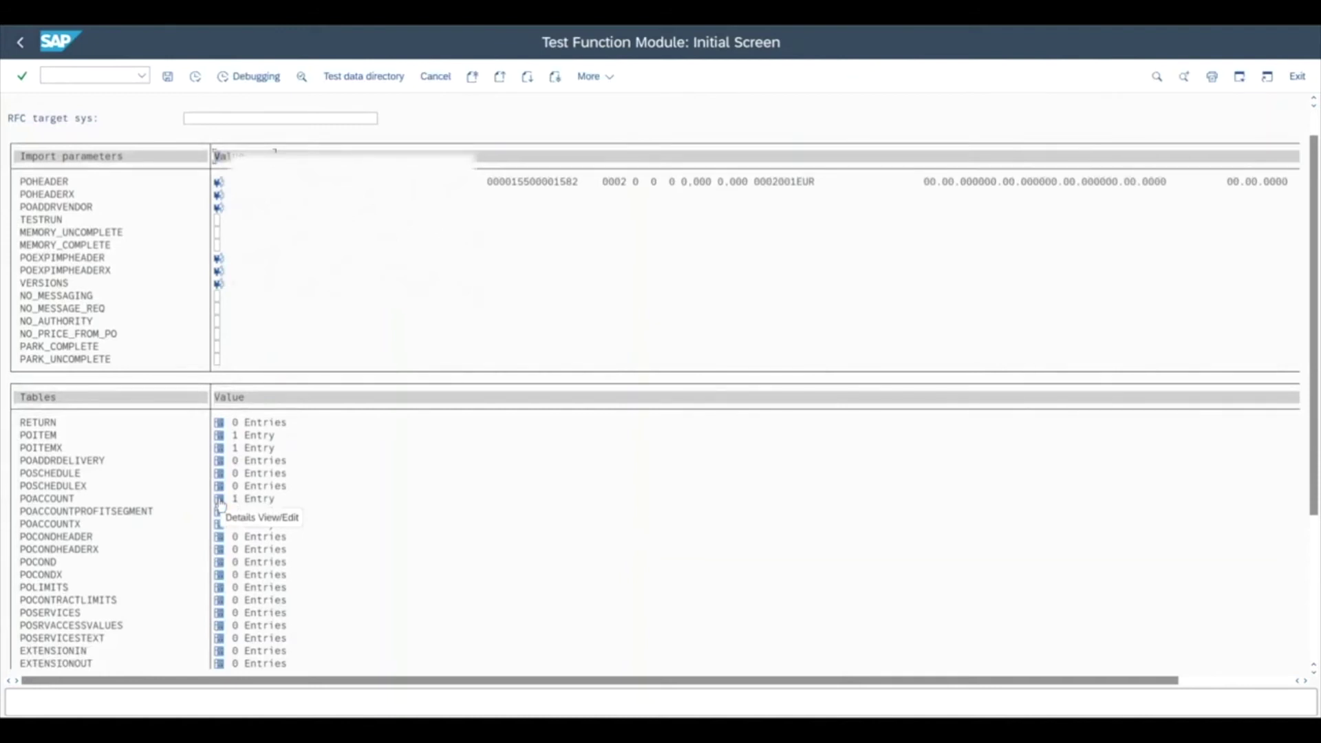
{"action": "scroll", "coordinate": [188, 381], "scroll_direction": "up", "scroll_amount": 3}
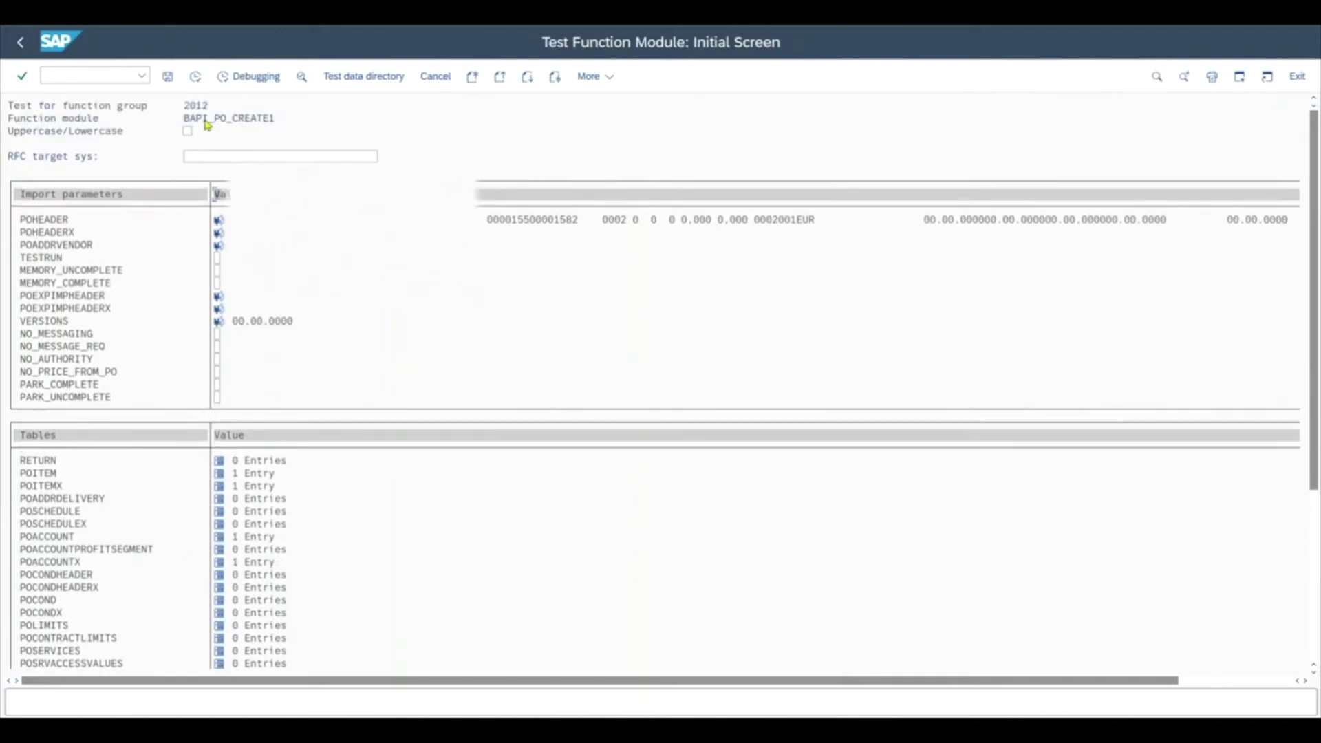
- Save the BAPI_PO_CREATE1 test data with the comment 'BAPI TEST 5'
{"action": "left_click", "coordinate": [169, 76]}
{"action": "type", "text": "BAPI TEST "}
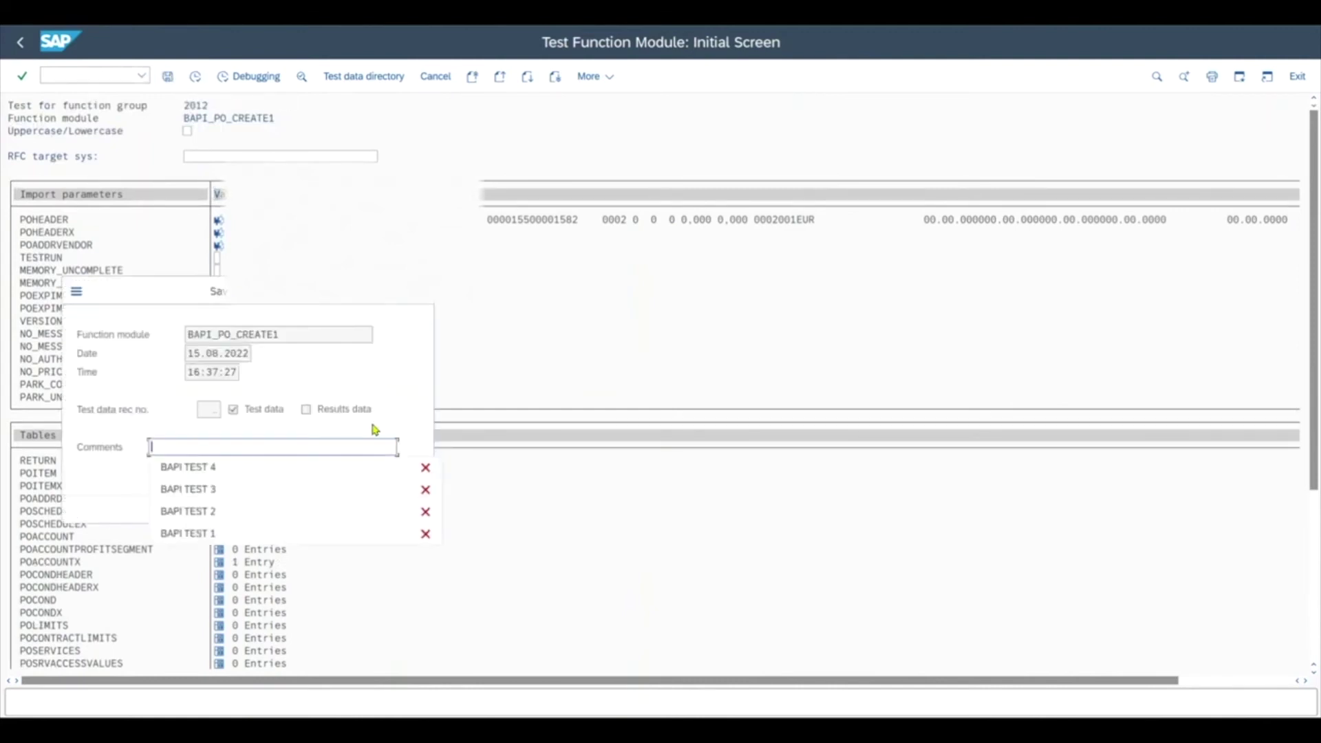
{"action": "type", "text": "5"}
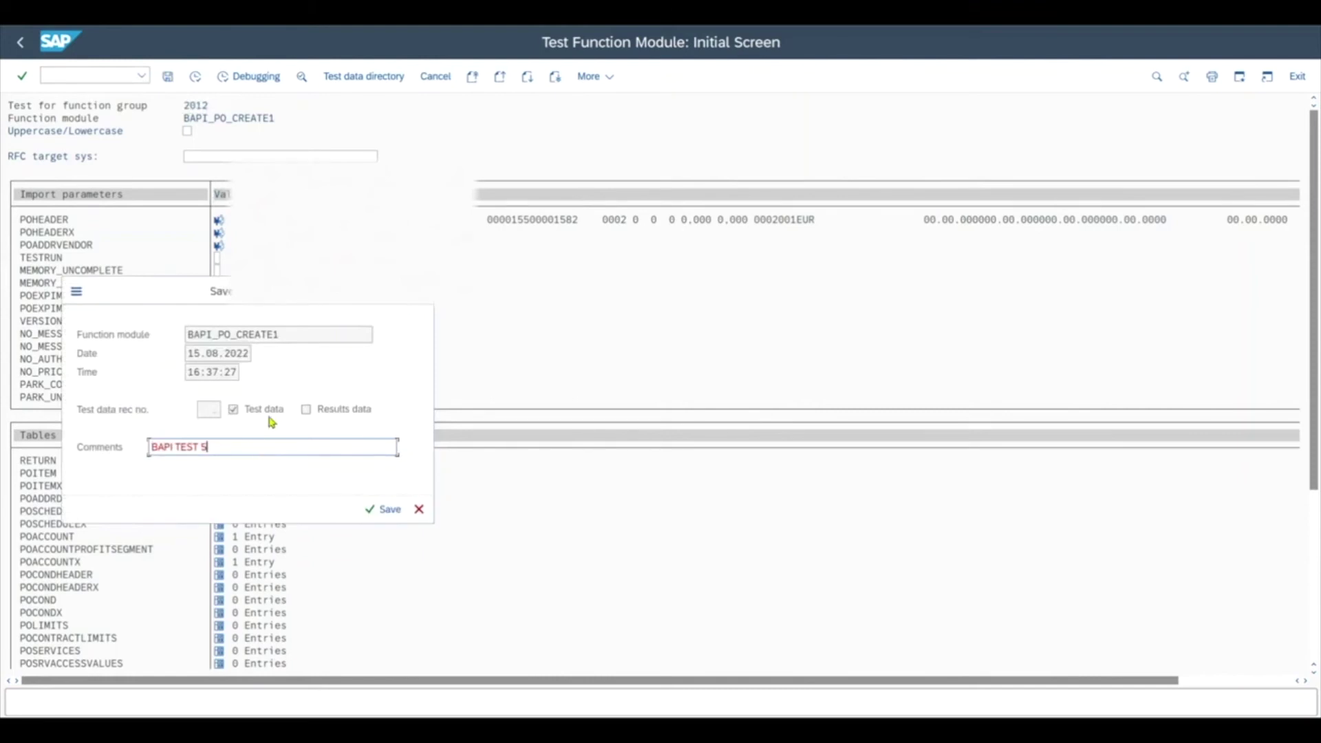
{"action": "left_click", "coordinate": [381, 509]}
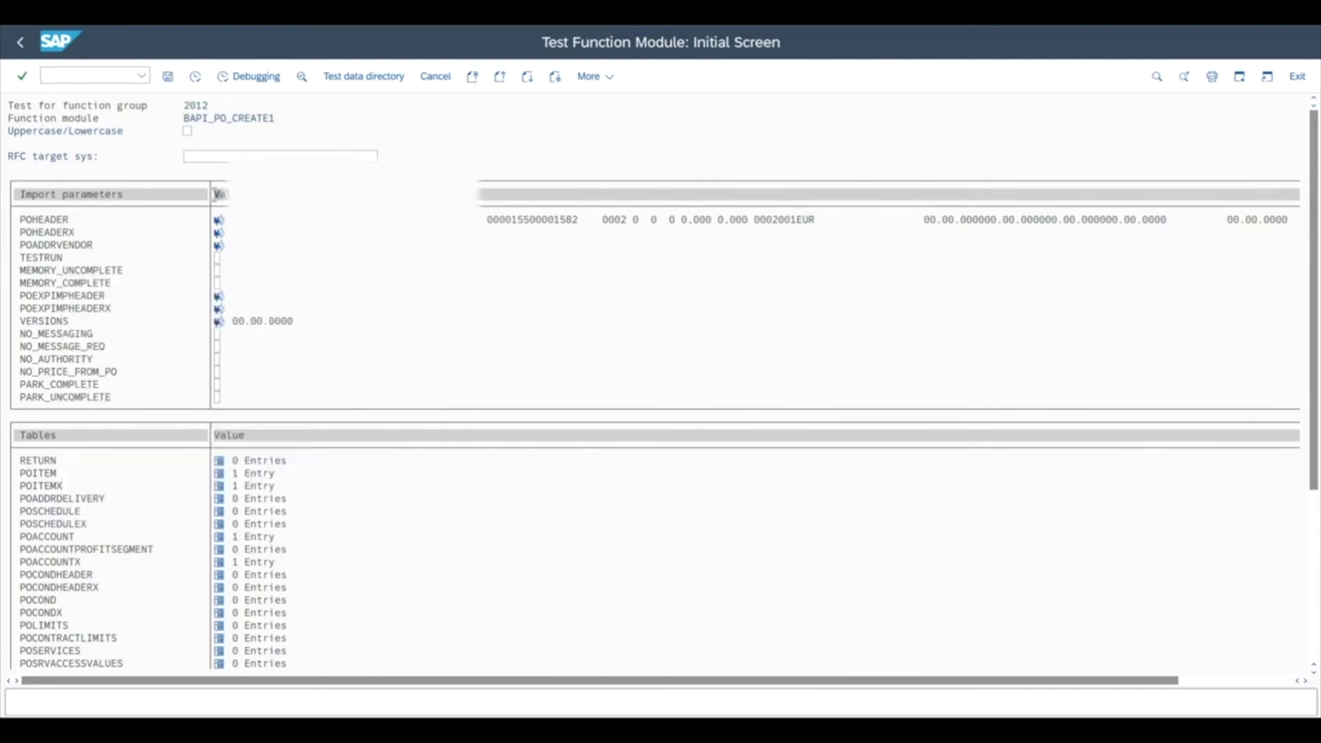
{"action": "left_click", "coordinate": [79, 73]}
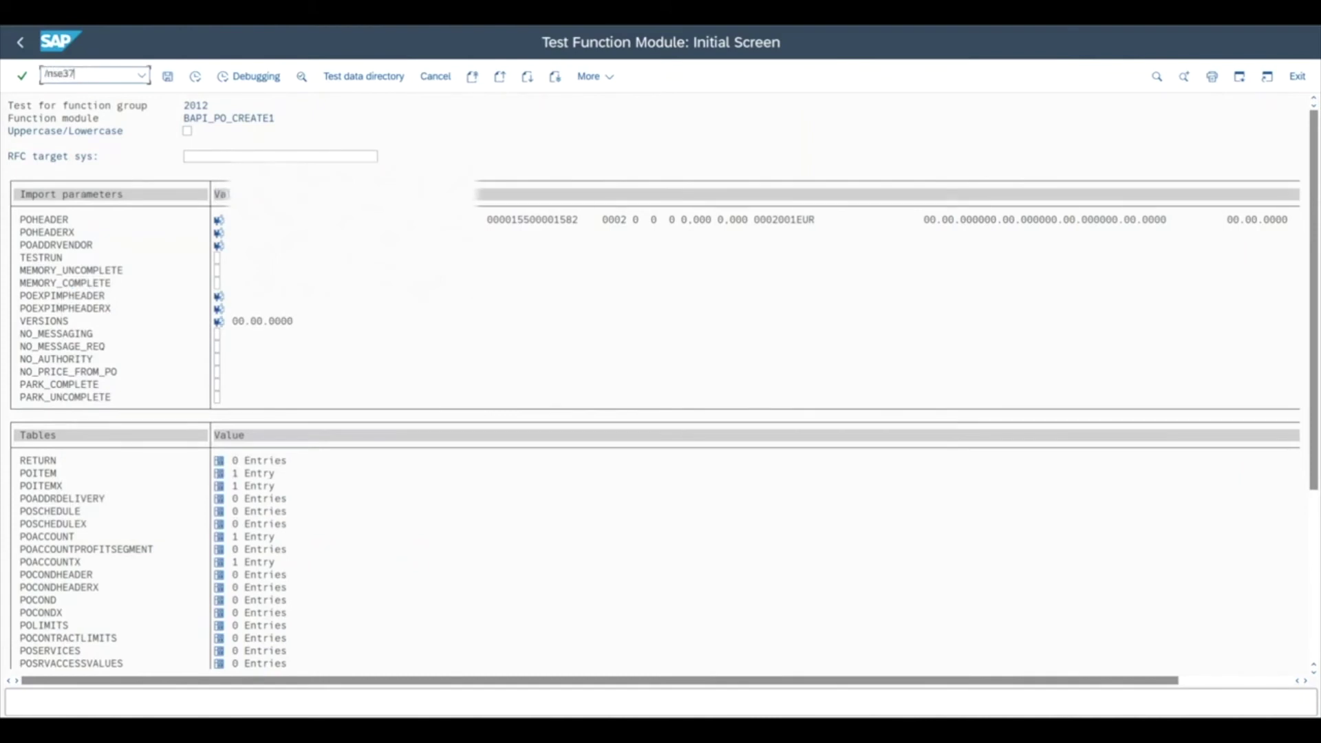
- Open the Test Sequences setup from SE37's Function Module > Execute menu
{"action": "key", "text": "Return"}
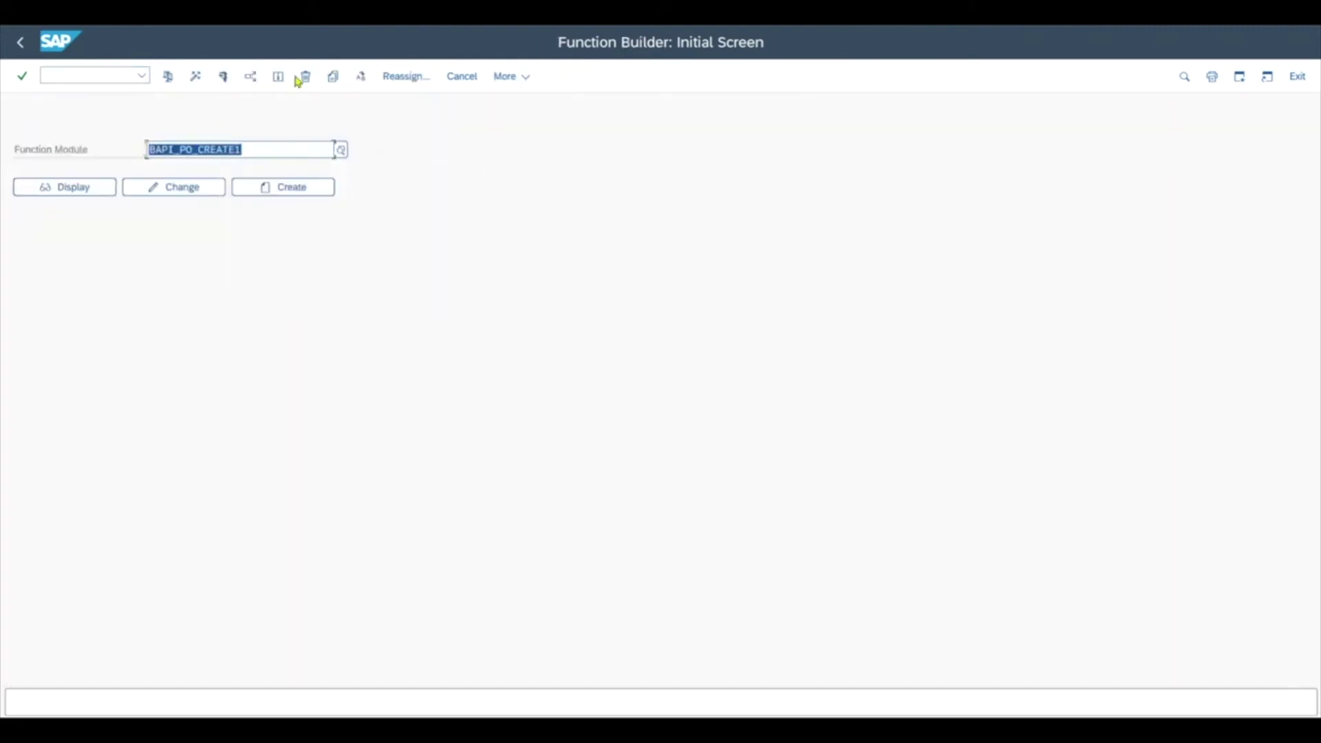
{"action": "left_click", "coordinate": [524, 77]}
{"action": "mouse_move", "coordinate": [543, 99]}
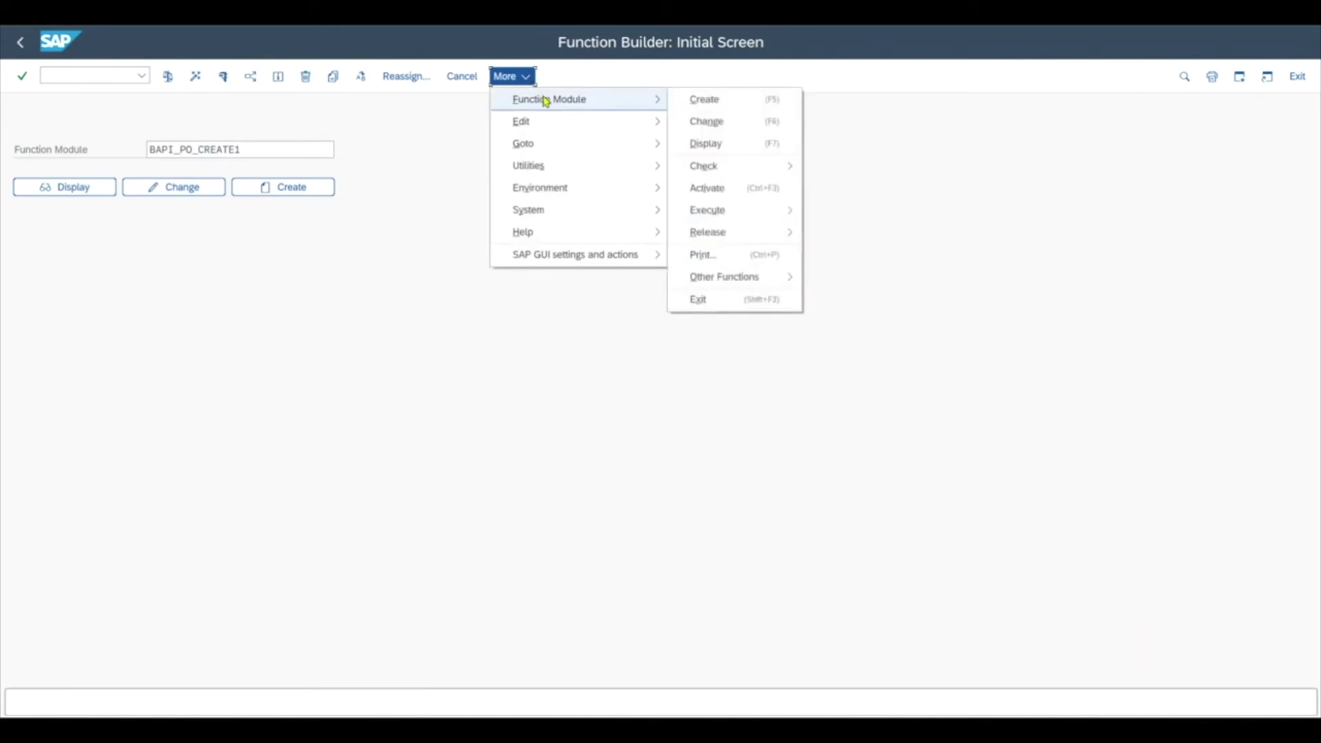
{"action": "mouse_move", "coordinate": [717, 208]}
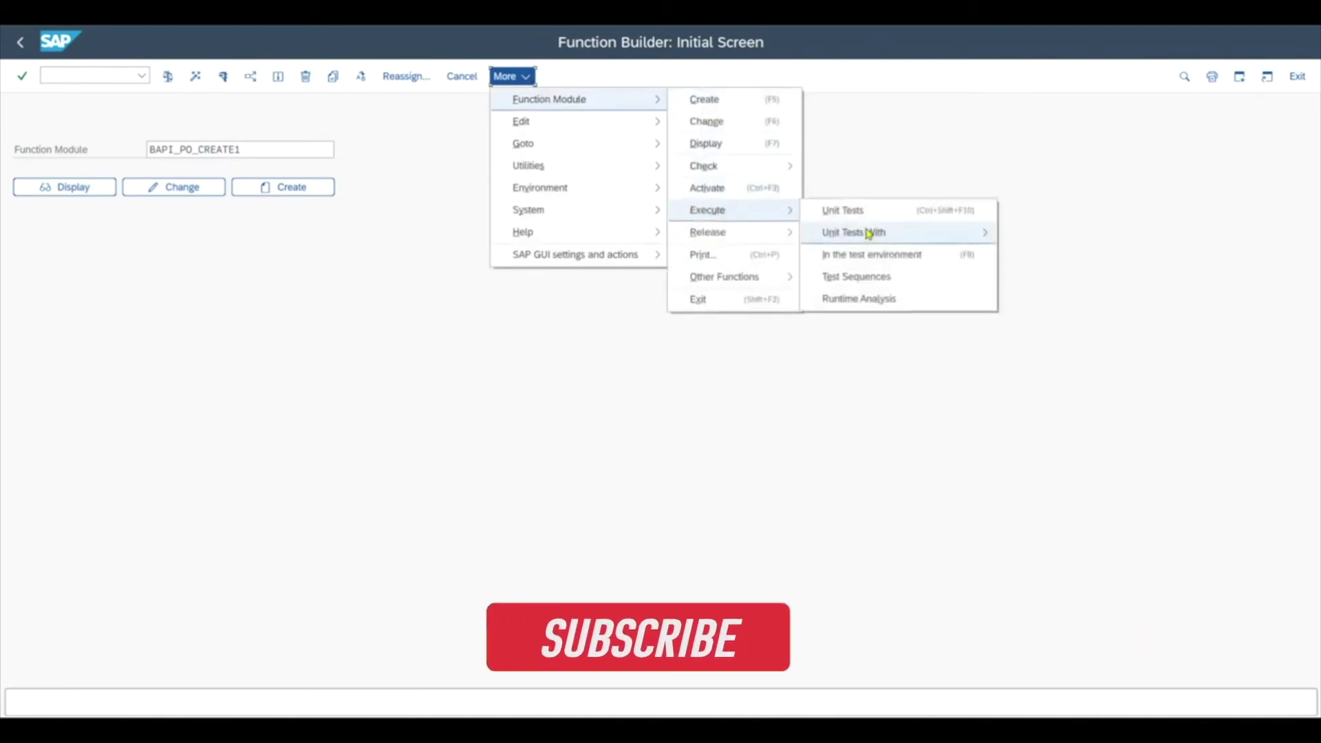
{"action": "left_click", "coordinate": [857, 284]}
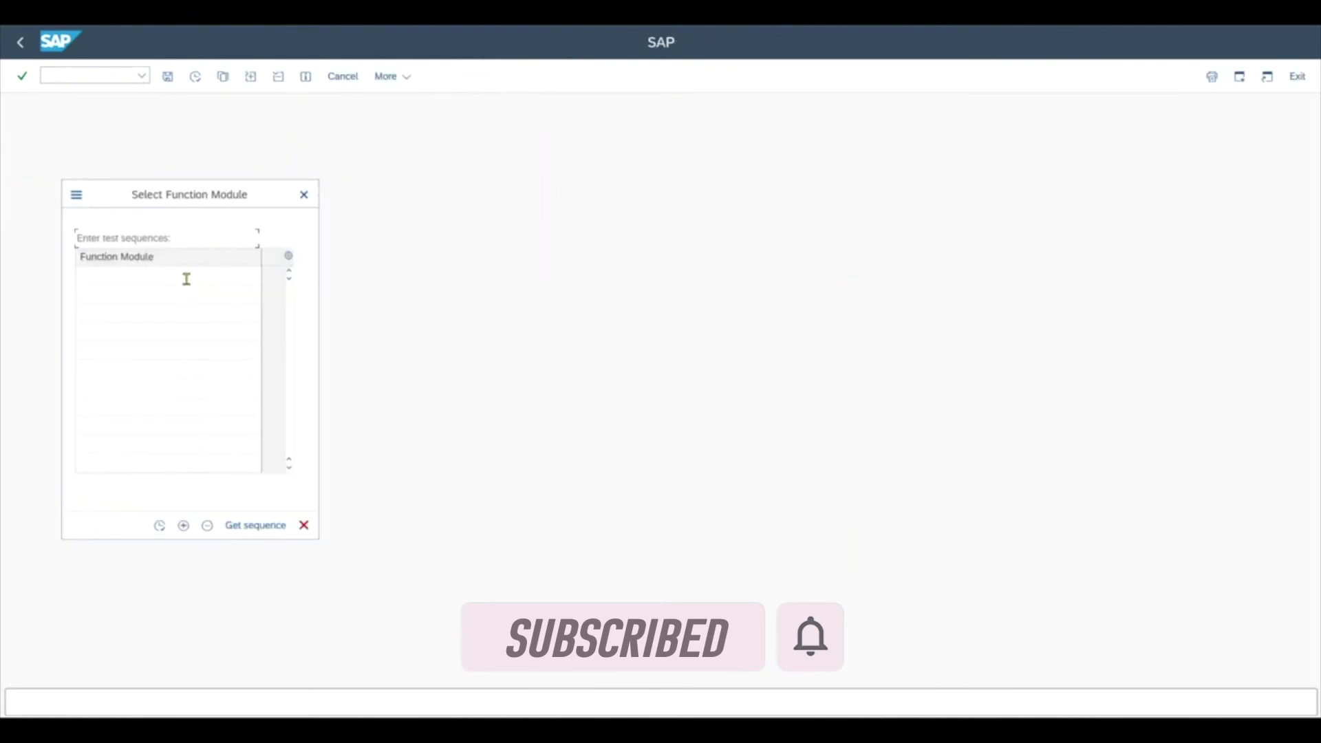
- Enter BAPI_PO_CREATE1 then BAPI_transaction_commit as the sequence and start it
{"action": "left_click", "coordinate": [186, 276]}
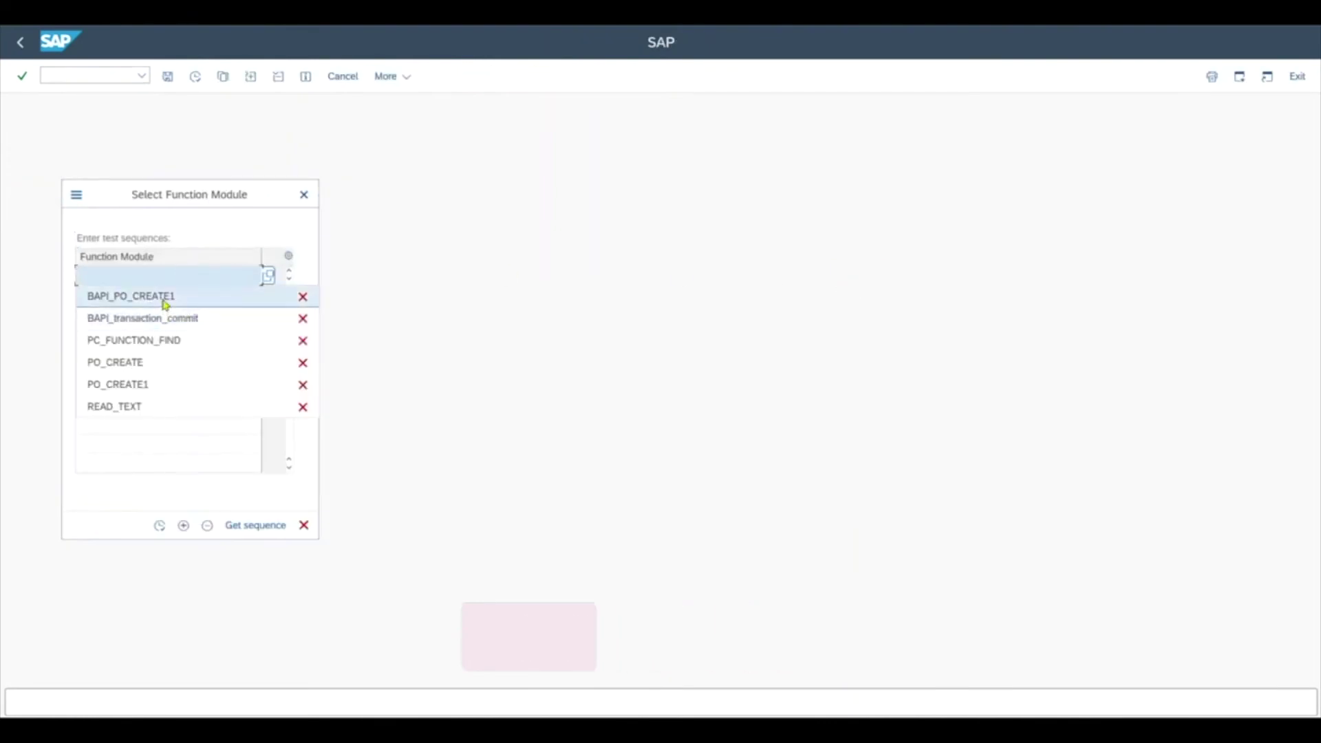
{"action": "left_click", "coordinate": [168, 296]}
{"action": "left_click", "coordinate": [194, 298]}
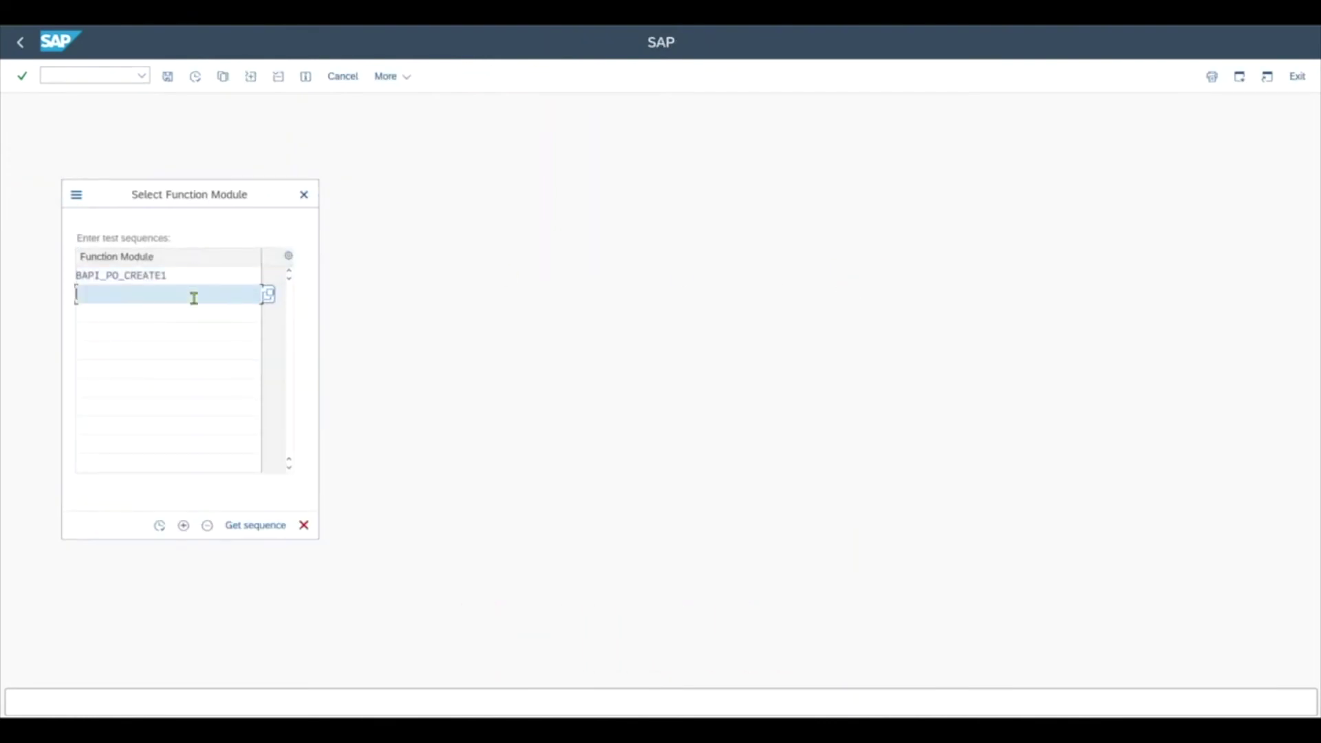
{"action": "left_click", "coordinate": [183, 337]}
{"action": "left_click", "coordinate": [189, 275]}
{"action": "left_click", "coordinate": [198, 276]}
{"action": "double_click", "coordinate": [184, 275]}
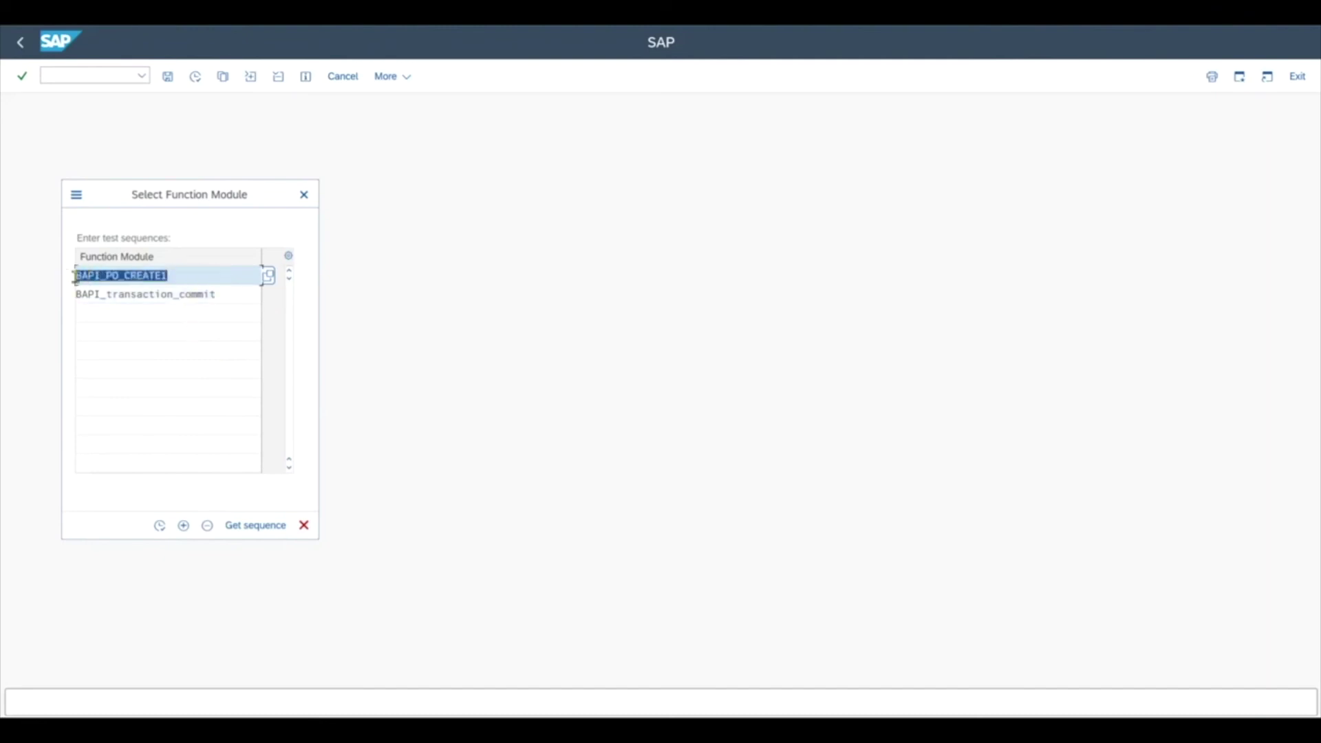
{"action": "left_click", "coordinate": [191, 275]}
{"action": "left_click_drag", "start_coordinate": [191, 276], "coordinate": [56, 280]}
{"action": "left_click_drag", "start_coordinate": [236, 296], "coordinate": [72, 298]}
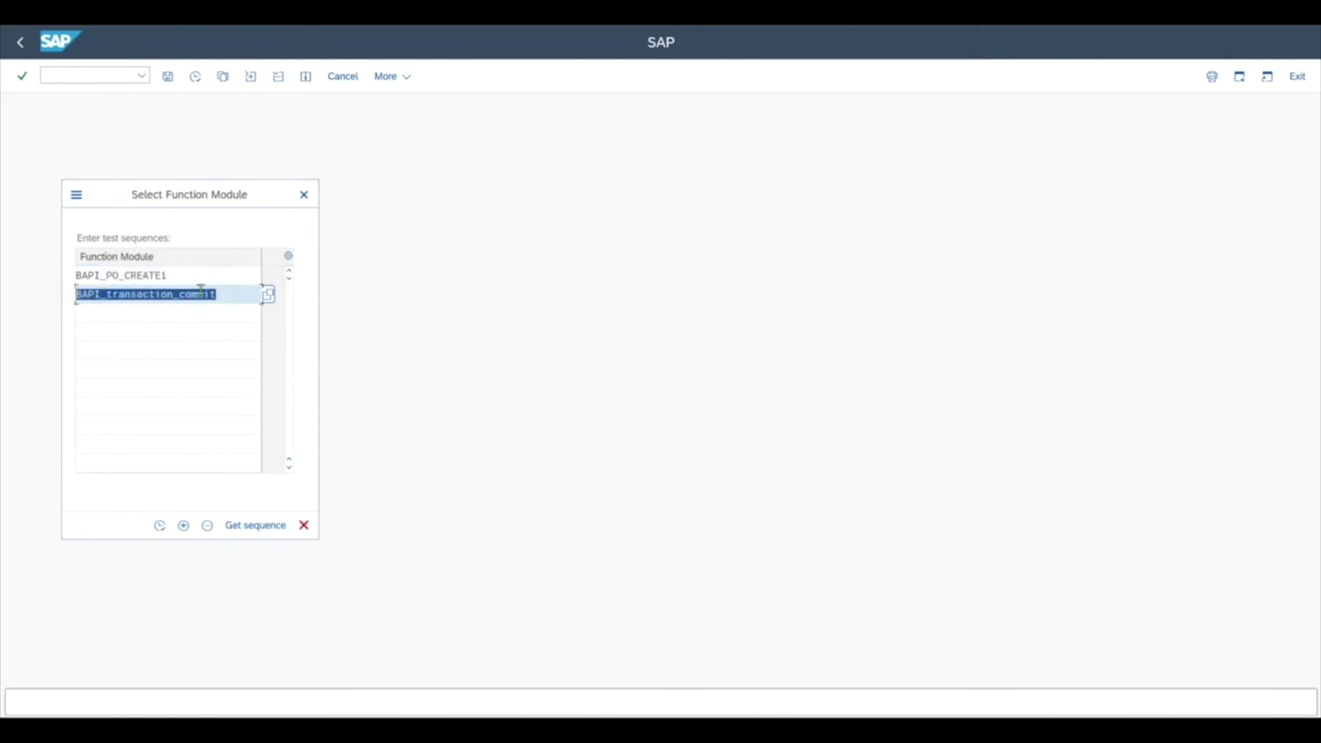
{"action": "left_click", "coordinate": [159, 527]}
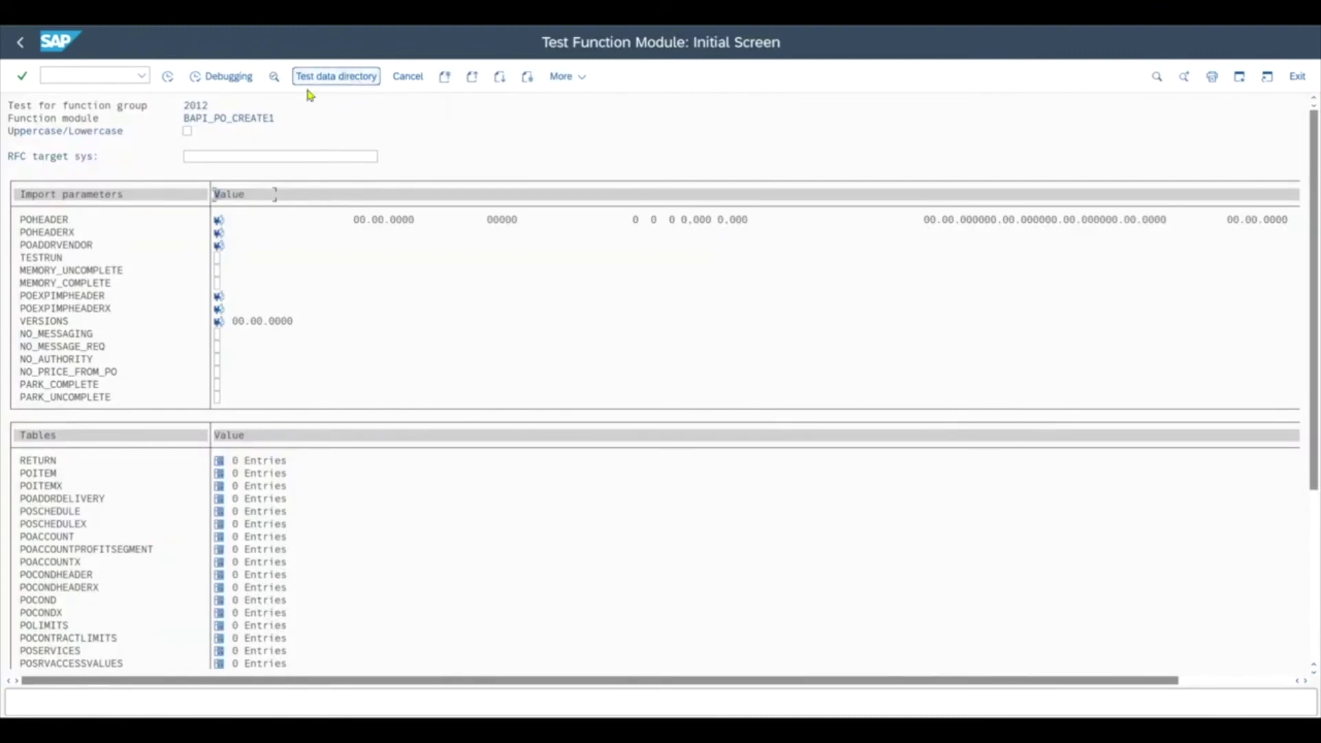
- Load the BAPI TEST 5 test record and execute BAPI_PO_CREATE1 to create the purchase order
{"action": "left_click", "coordinate": [358, 77]}
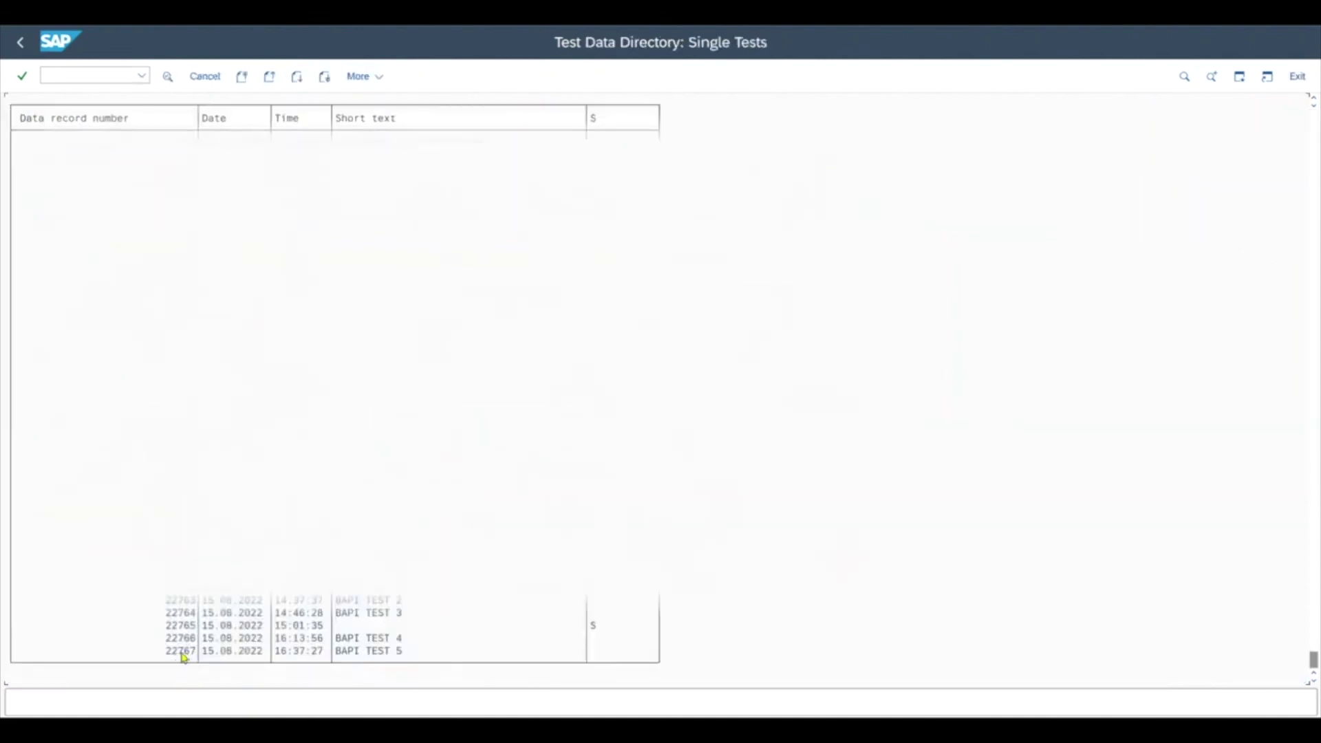
{"action": "double_click", "coordinate": [182, 654]}
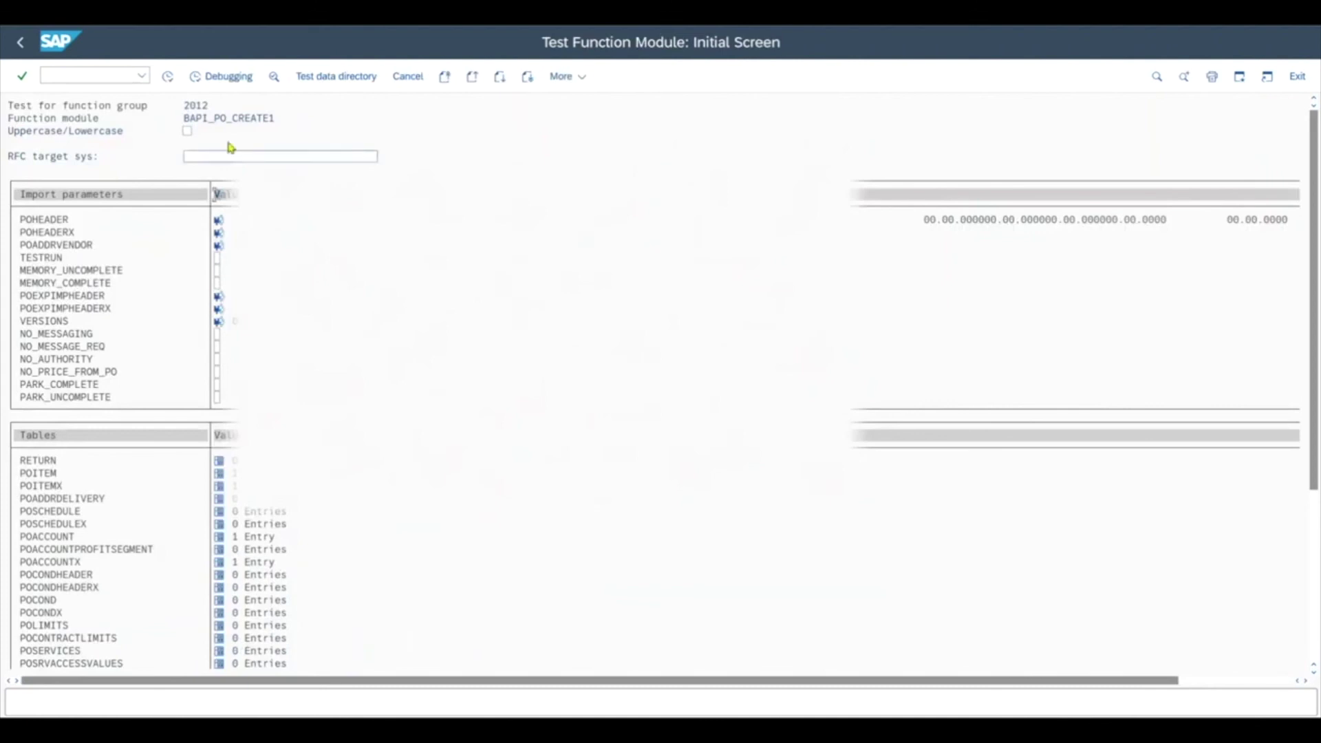
{"action": "left_click", "coordinate": [168, 77]}
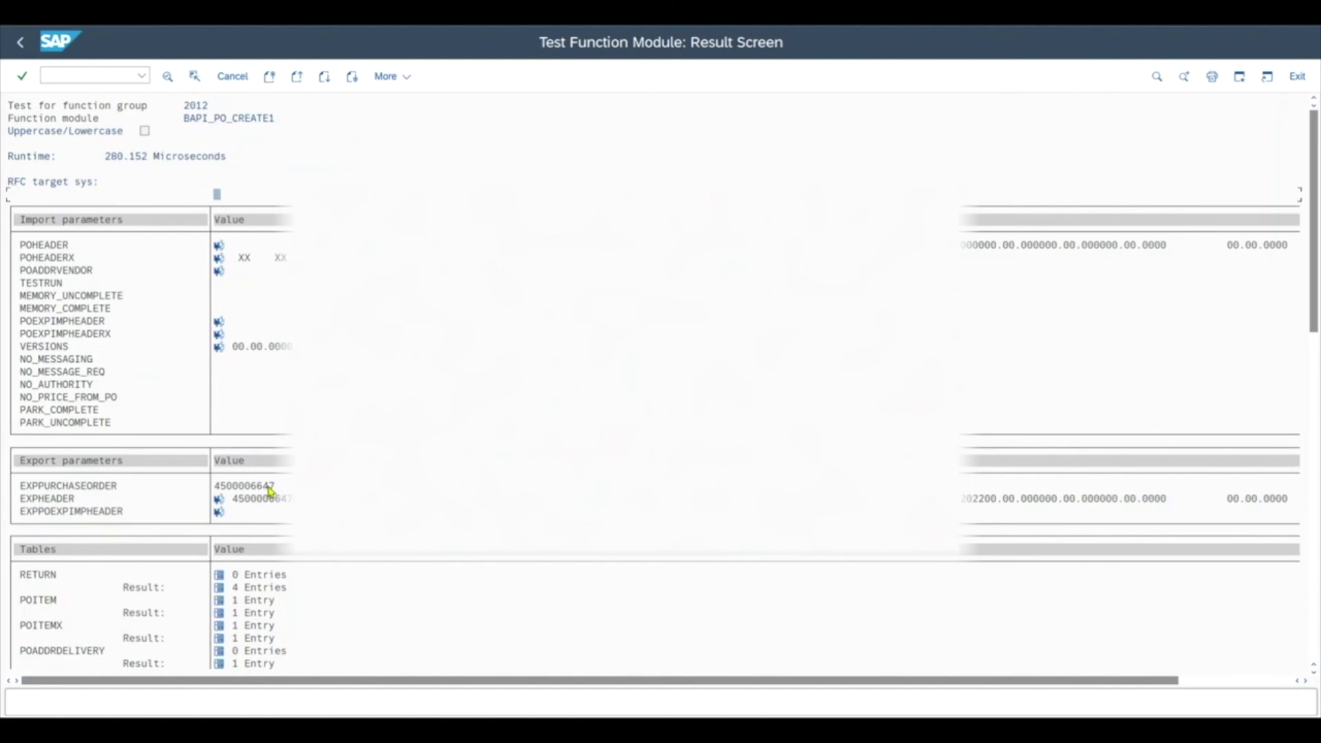
- Execute BAPI_TRANSACTION_COMMIT, then display the new purchase order in ME23N
{"action": "left_click", "coordinate": [21, 43]}
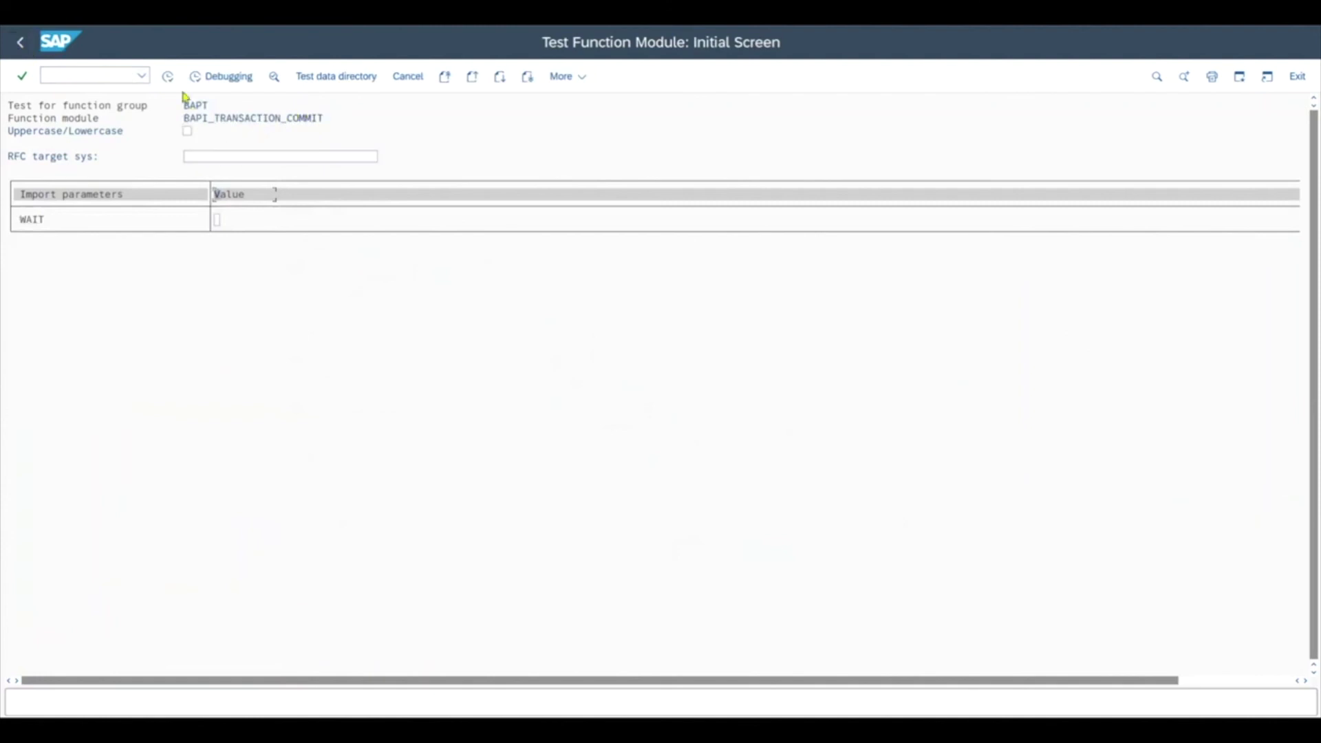
{"action": "left_click", "coordinate": [168, 77]}
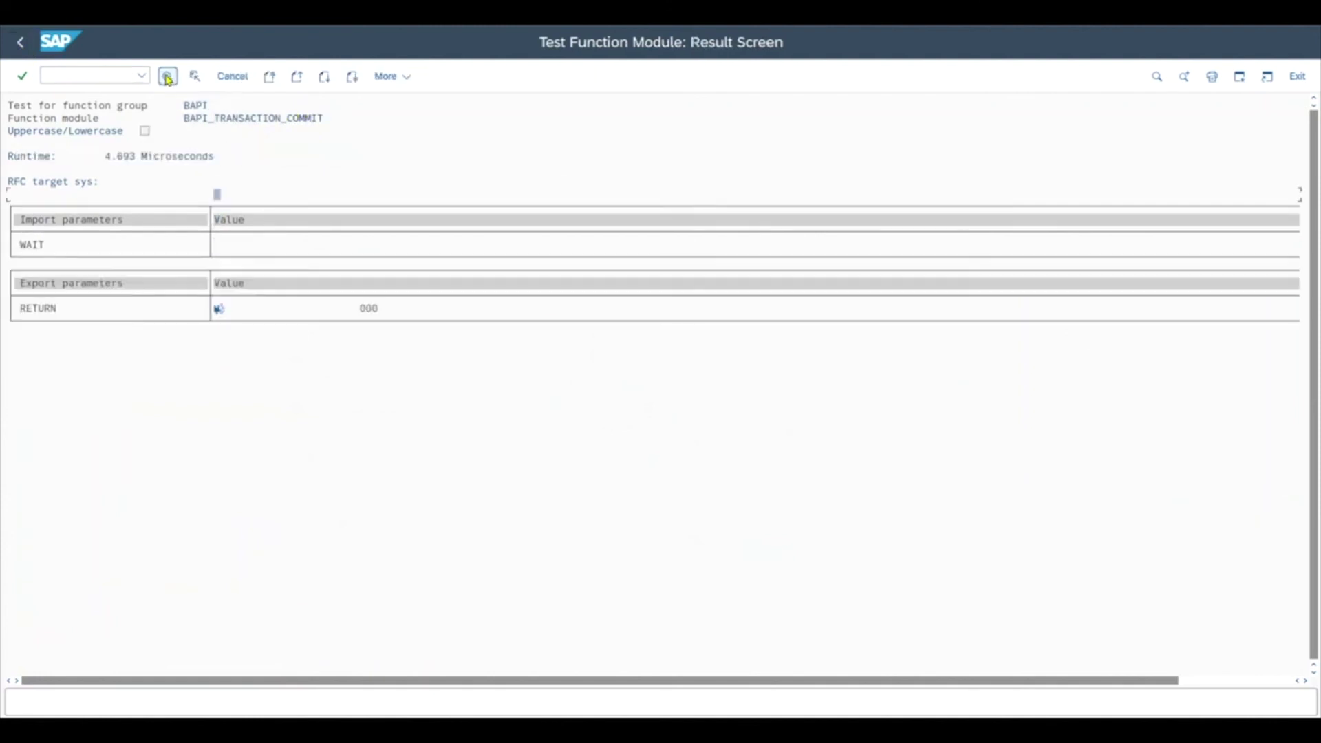
{"action": "left_click", "coordinate": [85, 74]}
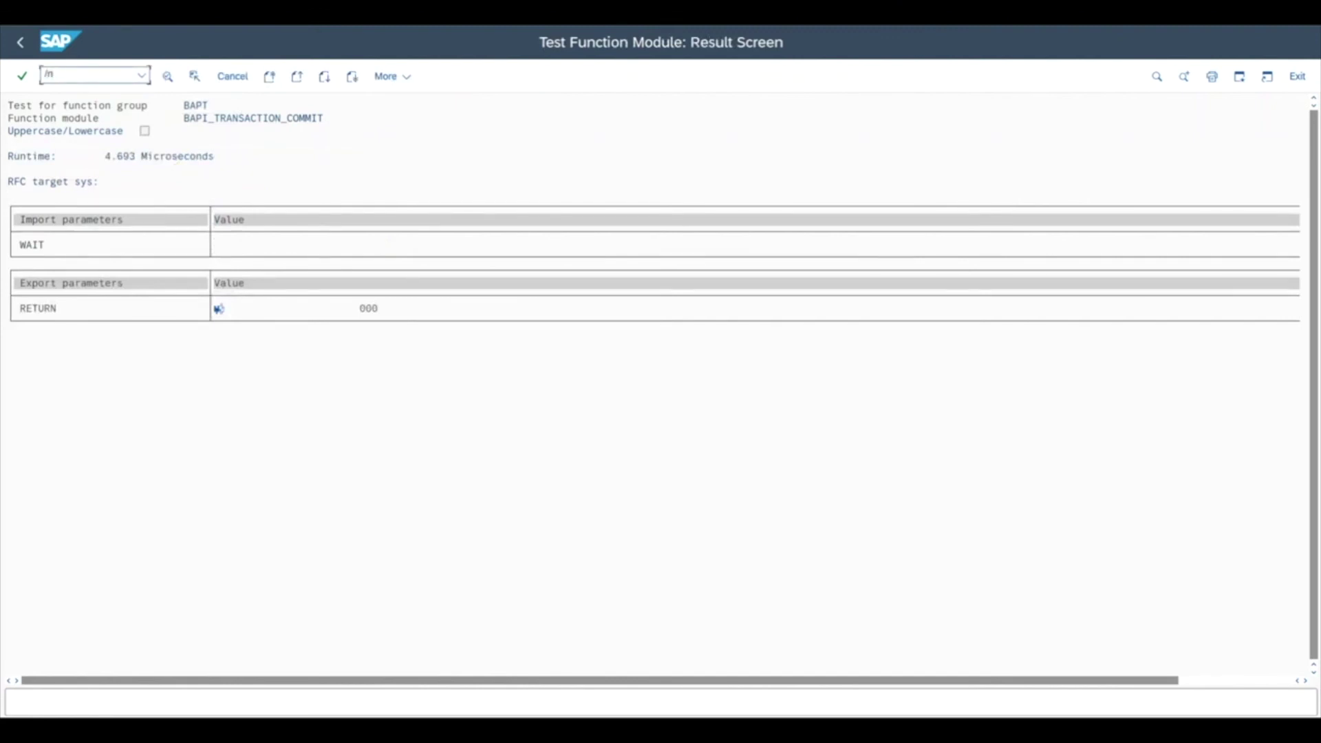
{"action": "type", "text": "/nme23n"}
{"action": "key", "text": "Return"}
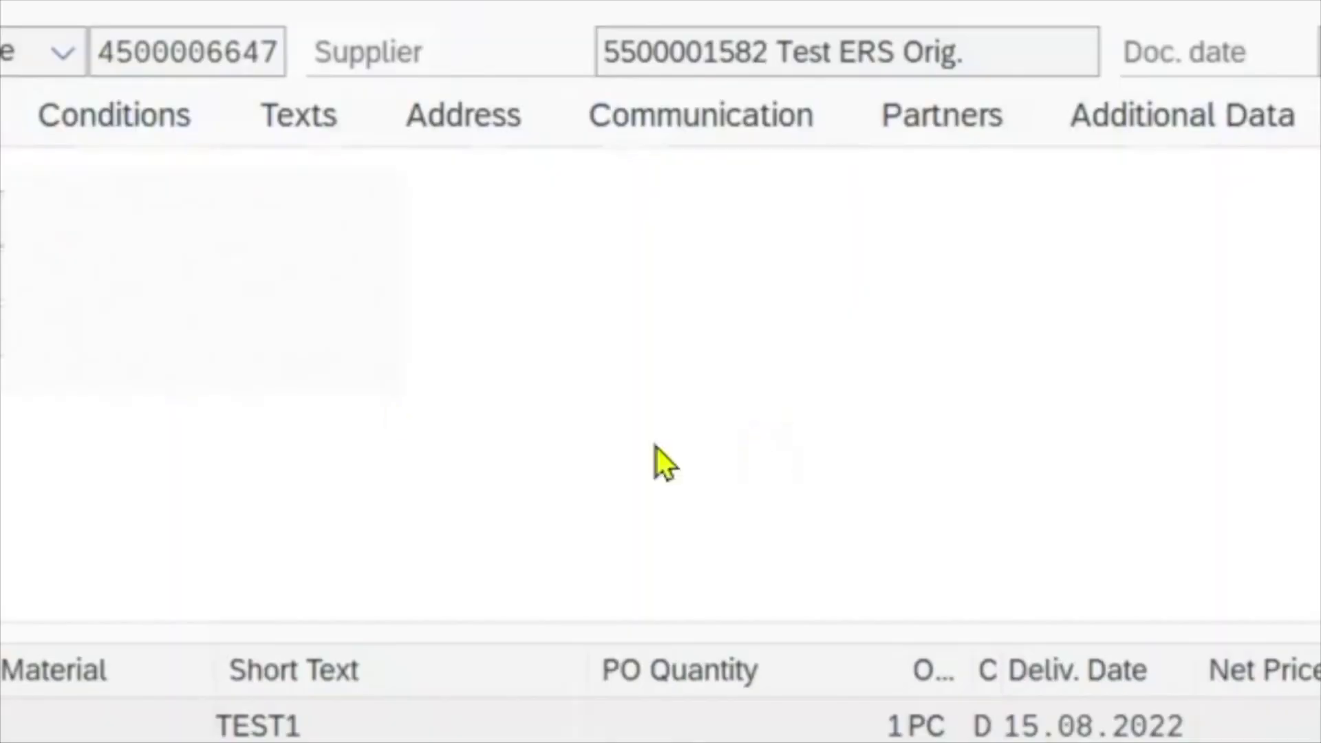
{"action": "left_click_drag", "start_coordinate": [280, 50], "coordinate": [74, 51]}
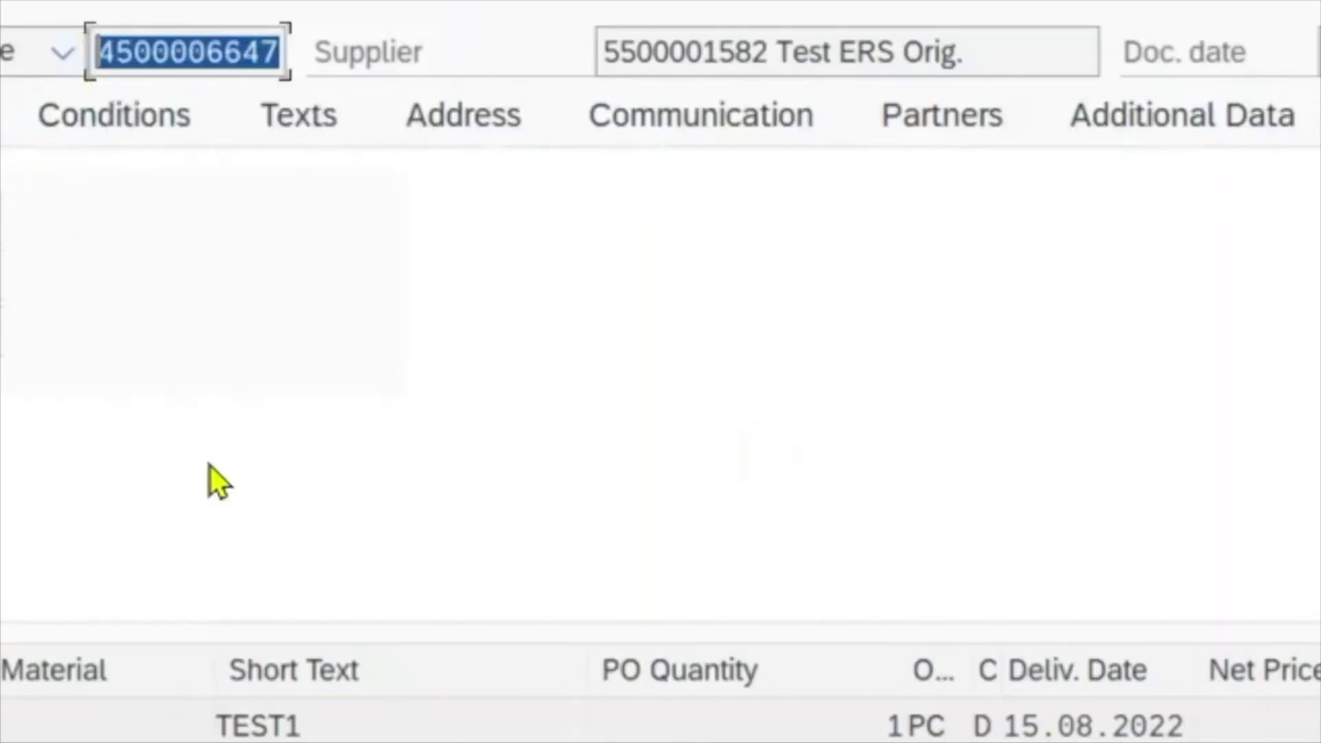